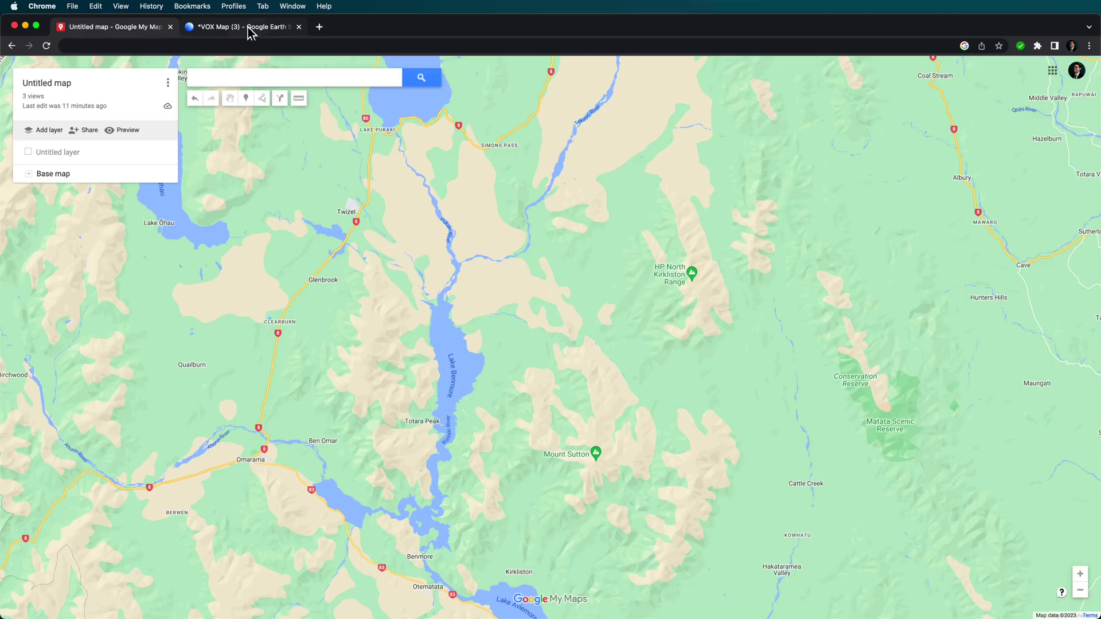
Step: Examine the Pukaki River area between Lake Pukaki and Lake Benmore, showing the untitled layer's existing line and hiding it again
scroll(439, 437, "down", 5)
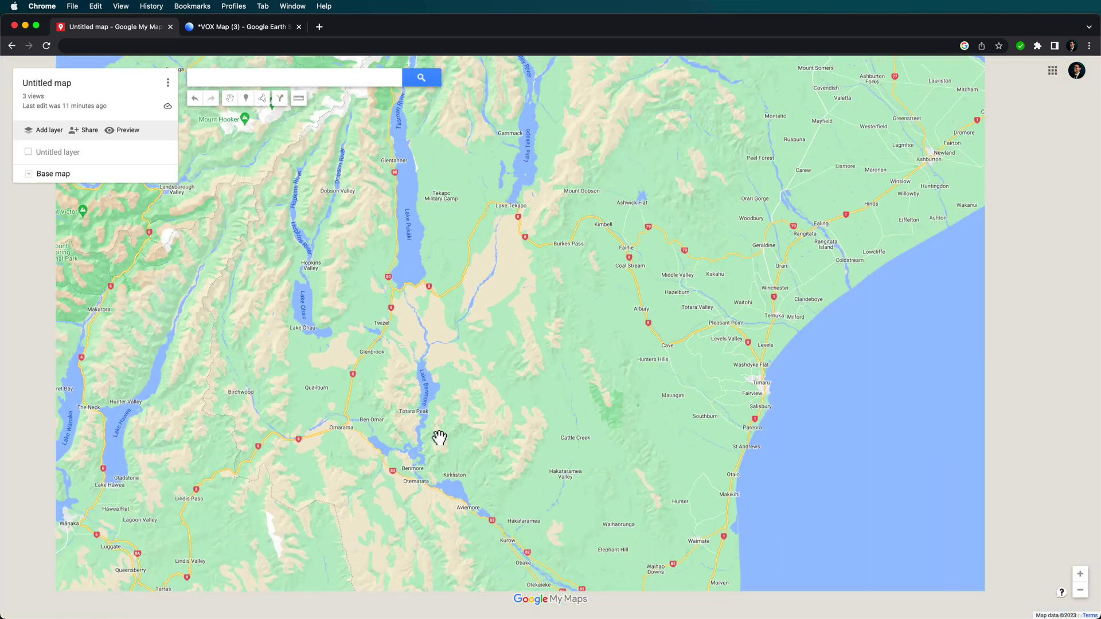
scroll(440, 437, "down", 2)
scroll(474, 502, "up", 2)
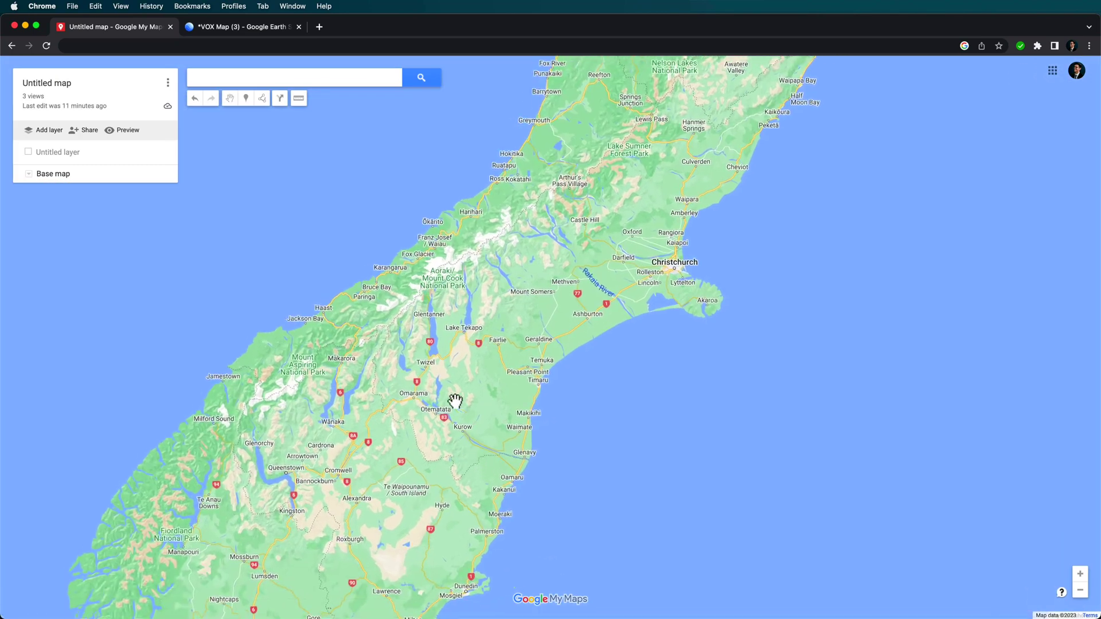
scroll(446, 400, "up", 5)
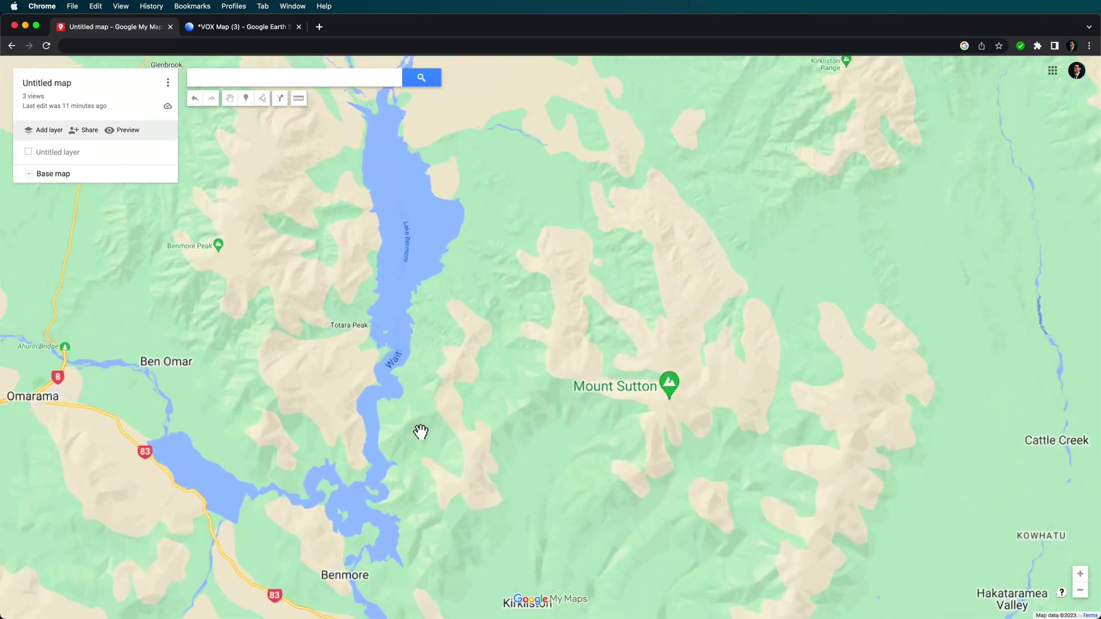
left_click_drag(421, 432, 452, 428)
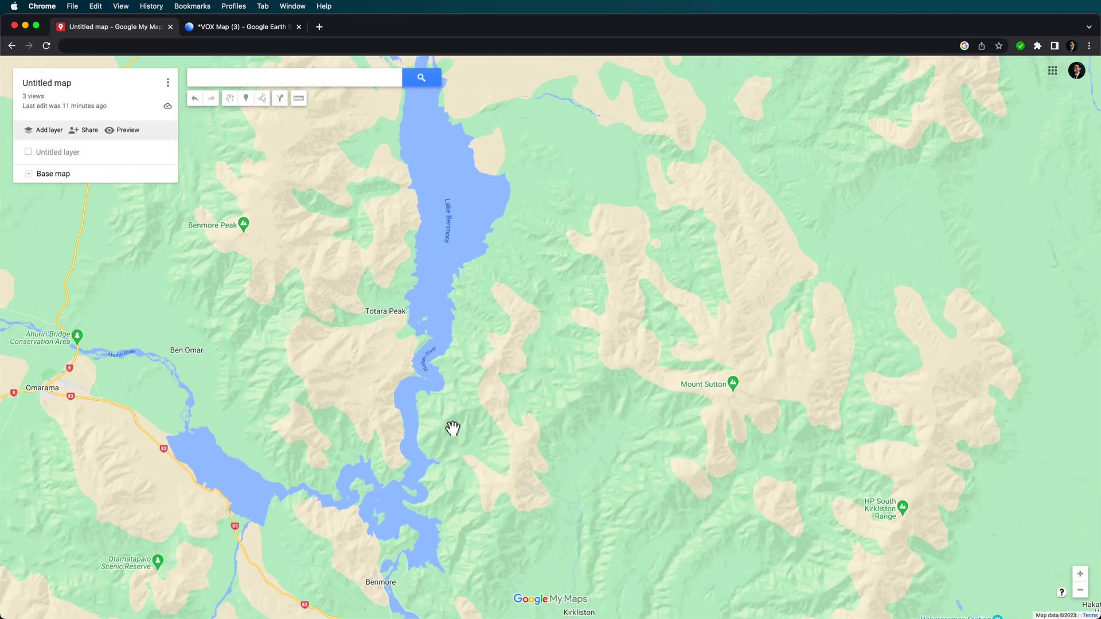
scroll(451, 432, "down", 2)
scroll(452, 270, "up", 2)
left_click_drag(451, 270, 570, 361)
scroll(461, 308, "up", 1)
scroll(460, 309, "up", 2)
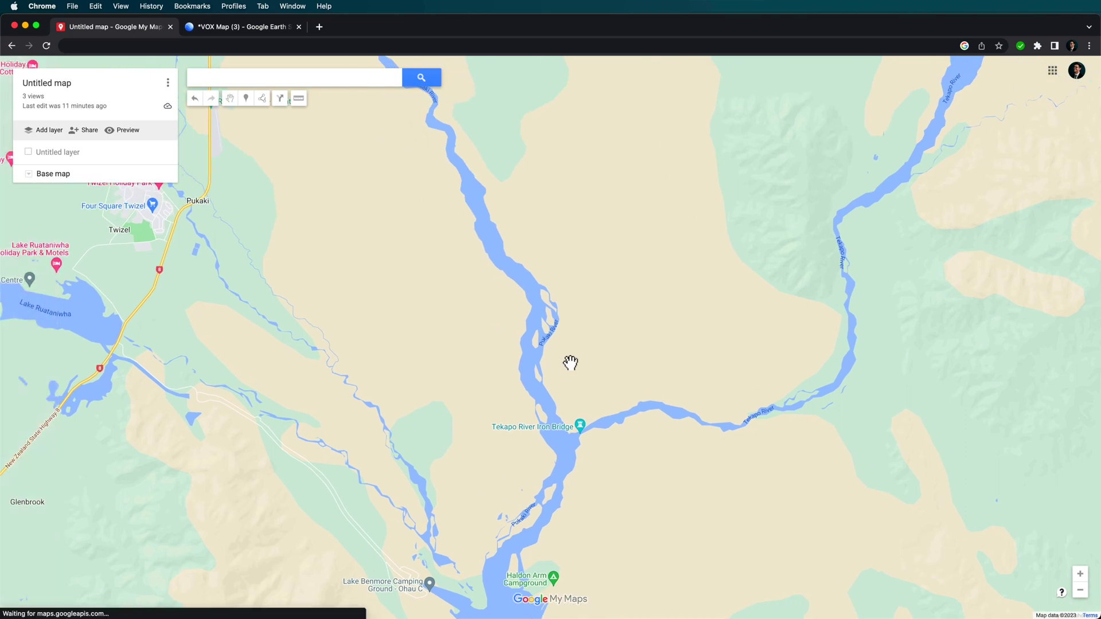
scroll(159, 230, "down", 2)
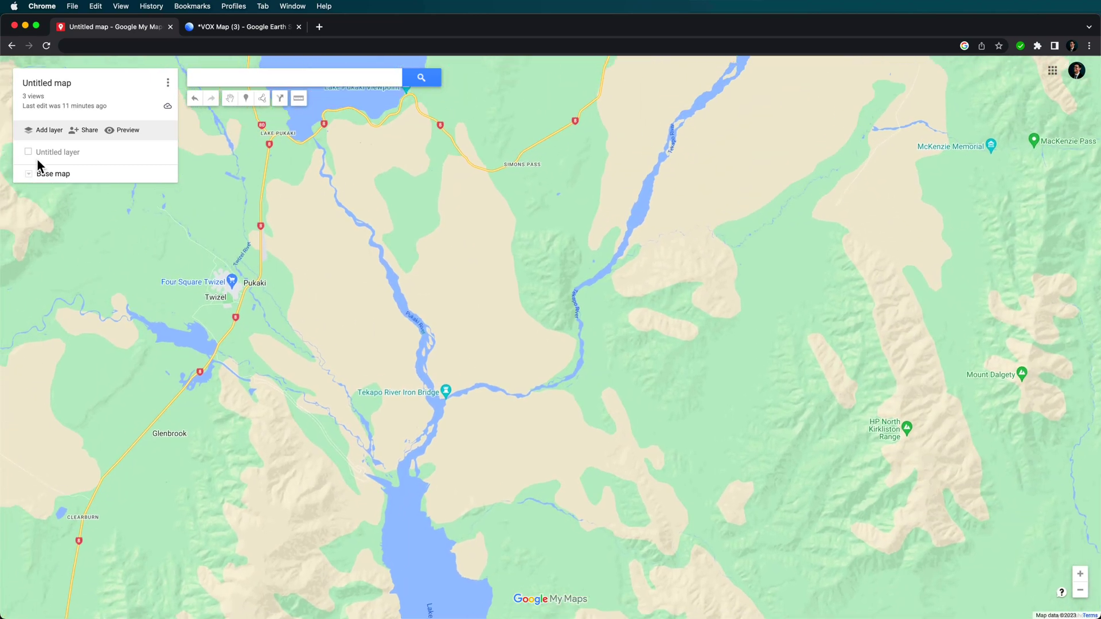
left_click(29, 152)
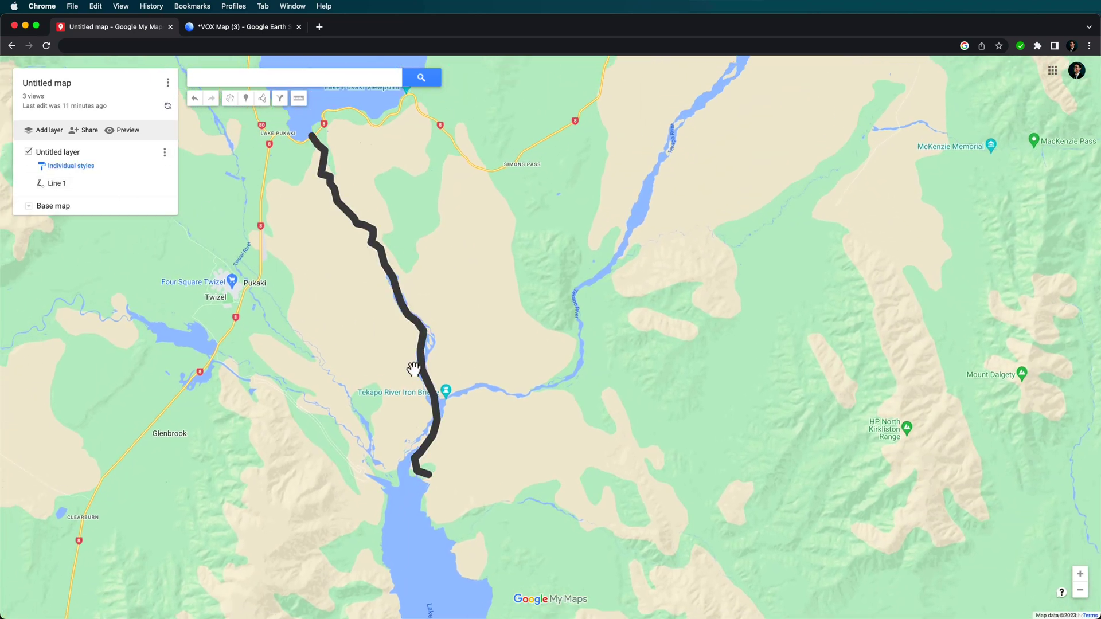
left_click(37, 154)
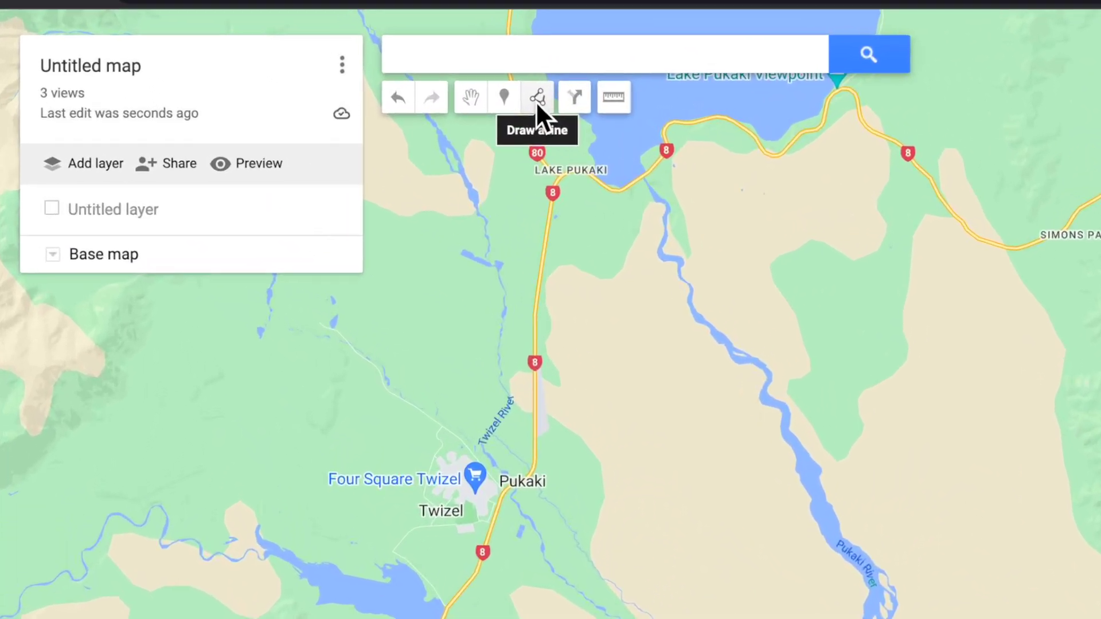
Step: Draw a line along the Pukaki River from the head of Lake Benmore up to Lake Pukaki and save it with the default name
left_click(262, 99)
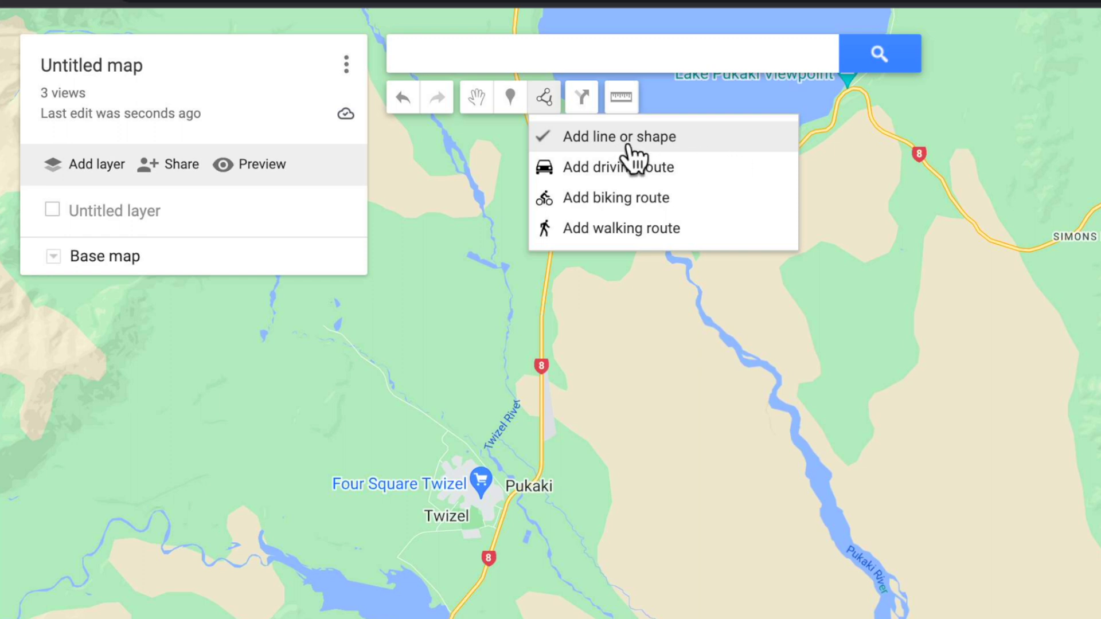
left_click(603, 143)
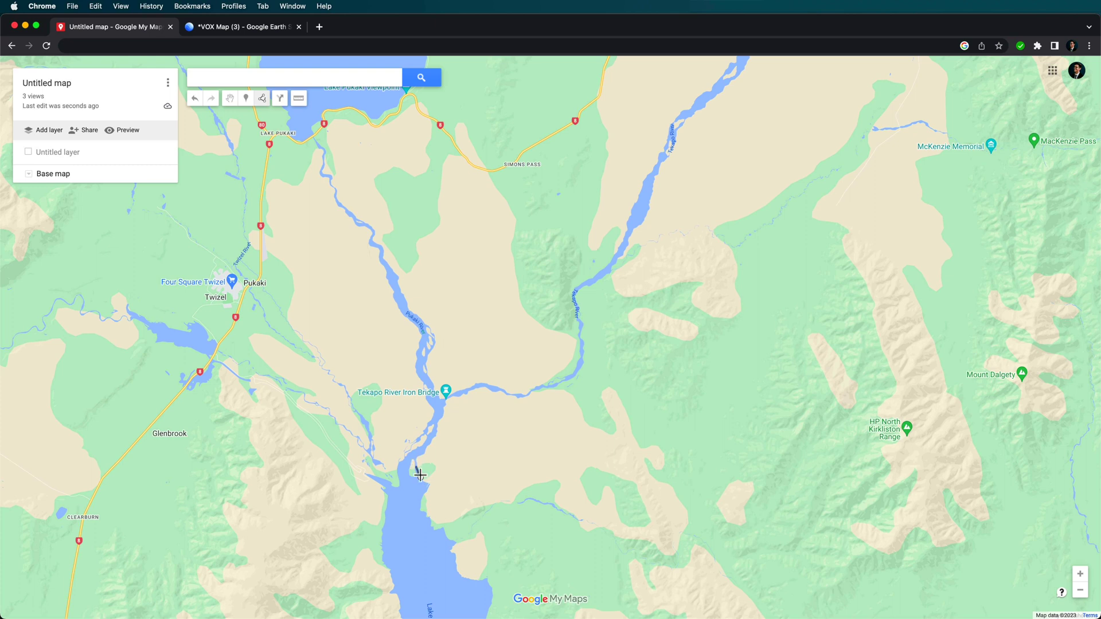
left_click(432, 435)
scroll(434, 437, "up", 5)
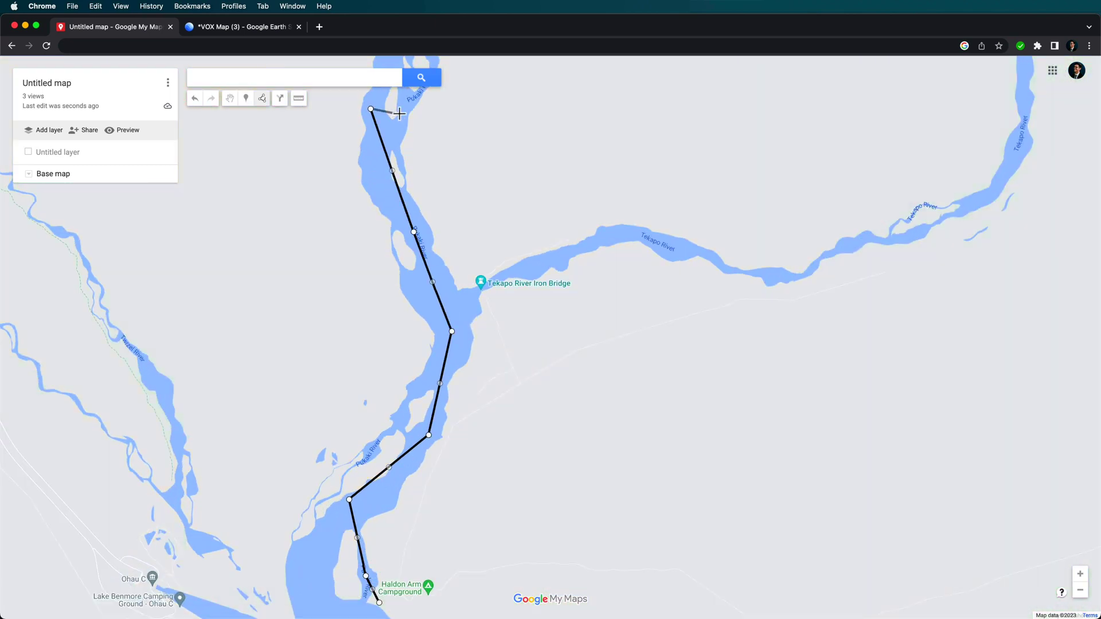
scroll(399, 114, "down", 5)
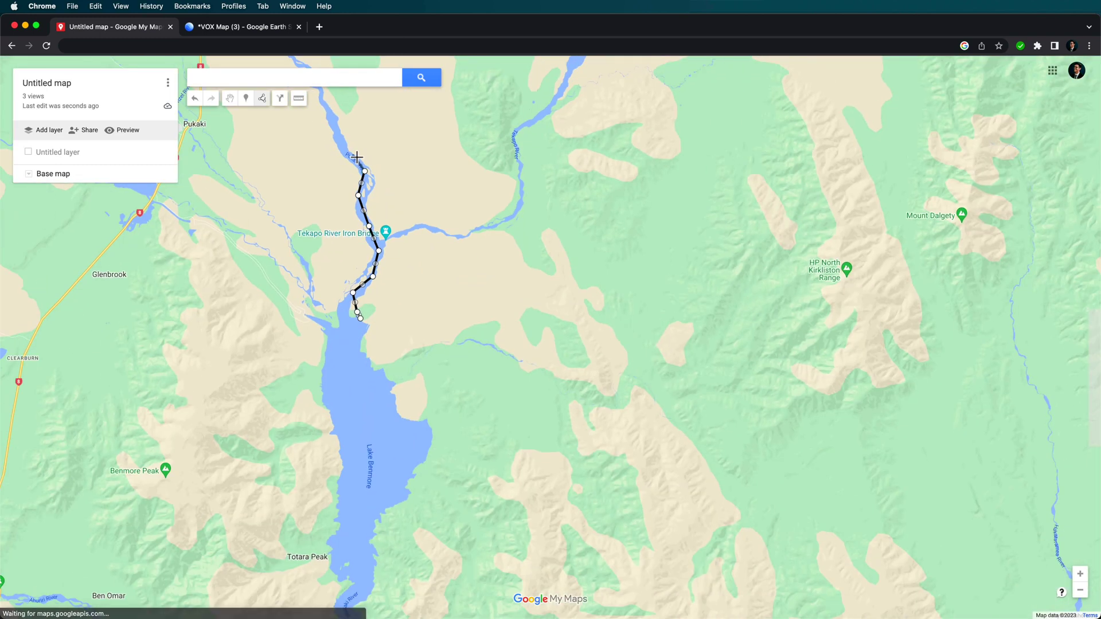
scroll(321, 146, "up", 4)
left_click(341, 265)
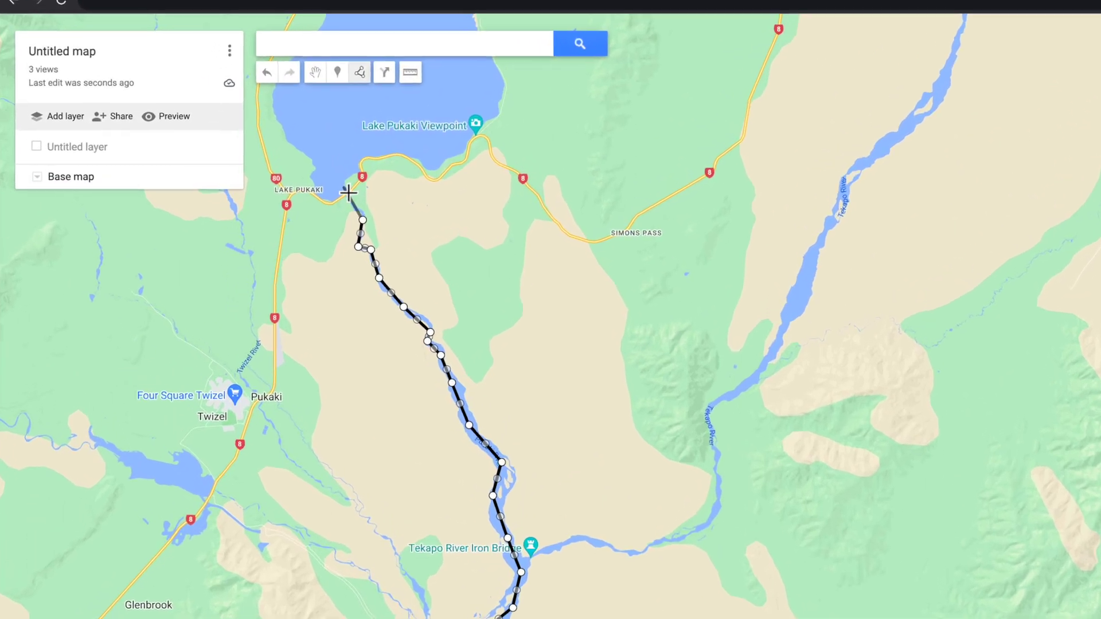
double_click(250, 182)
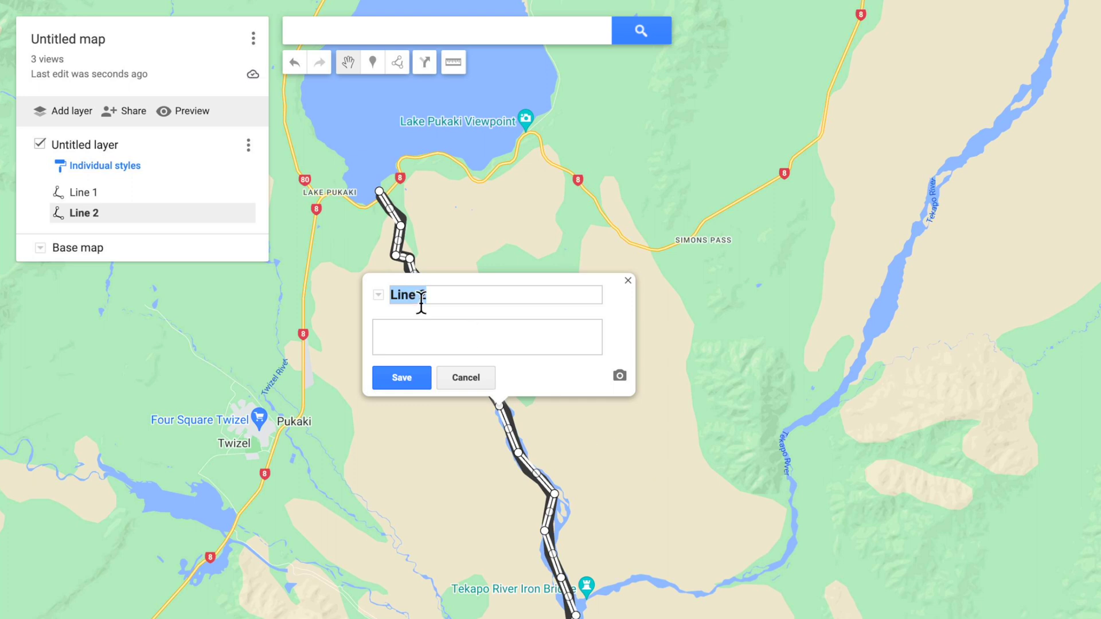
left_click(415, 373)
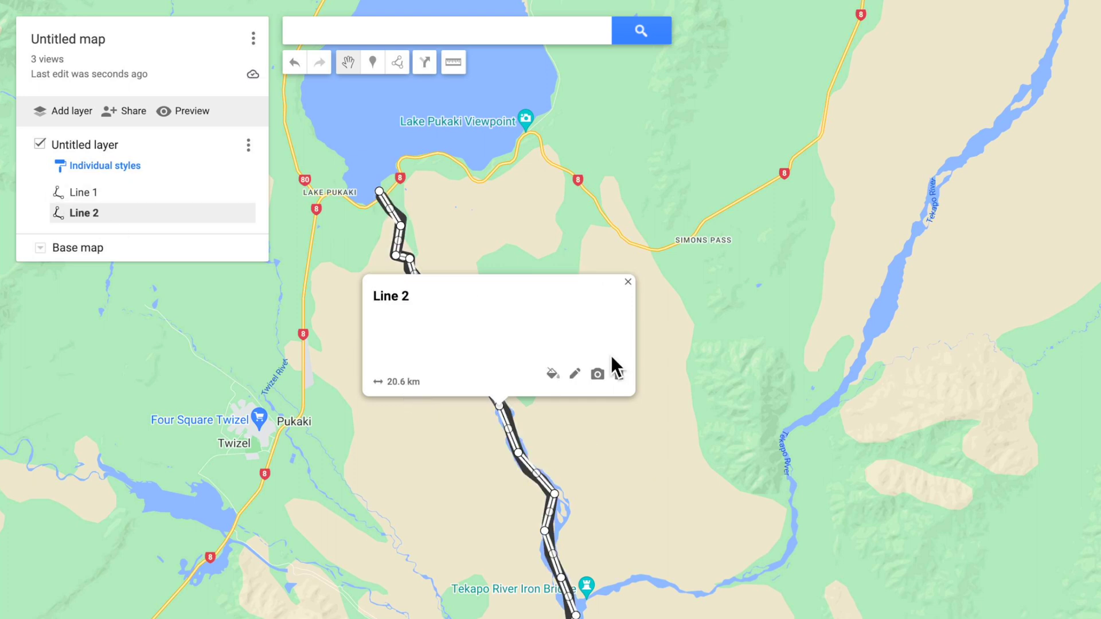
left_click(627, 282)
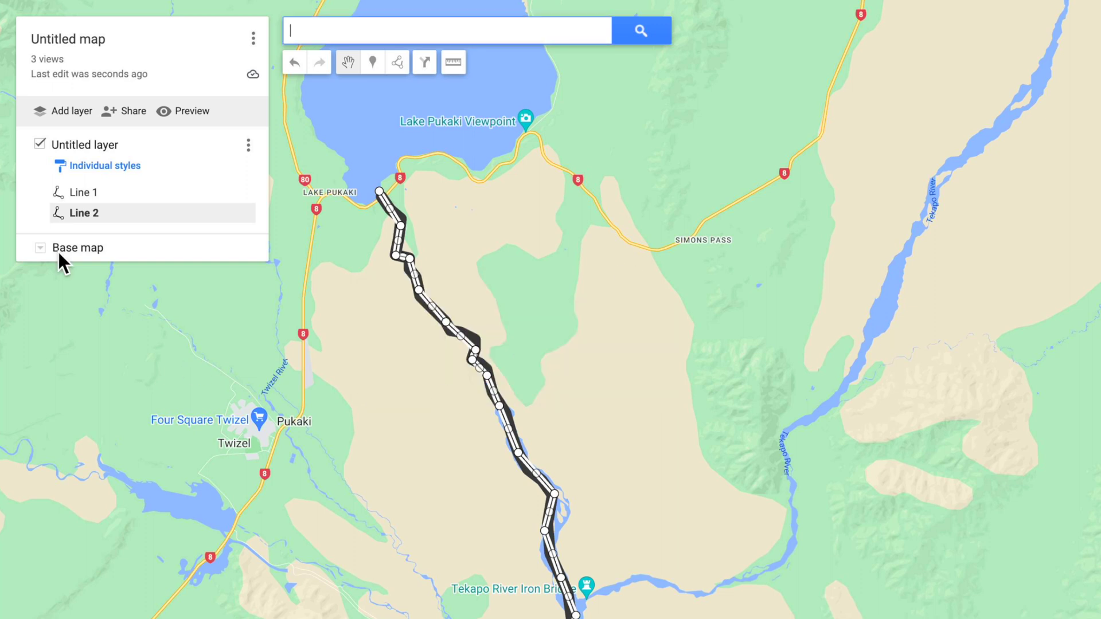
Step: Delete the older Line 1 from the untitled layer and close the remaining line's details
left_click(70, 194)
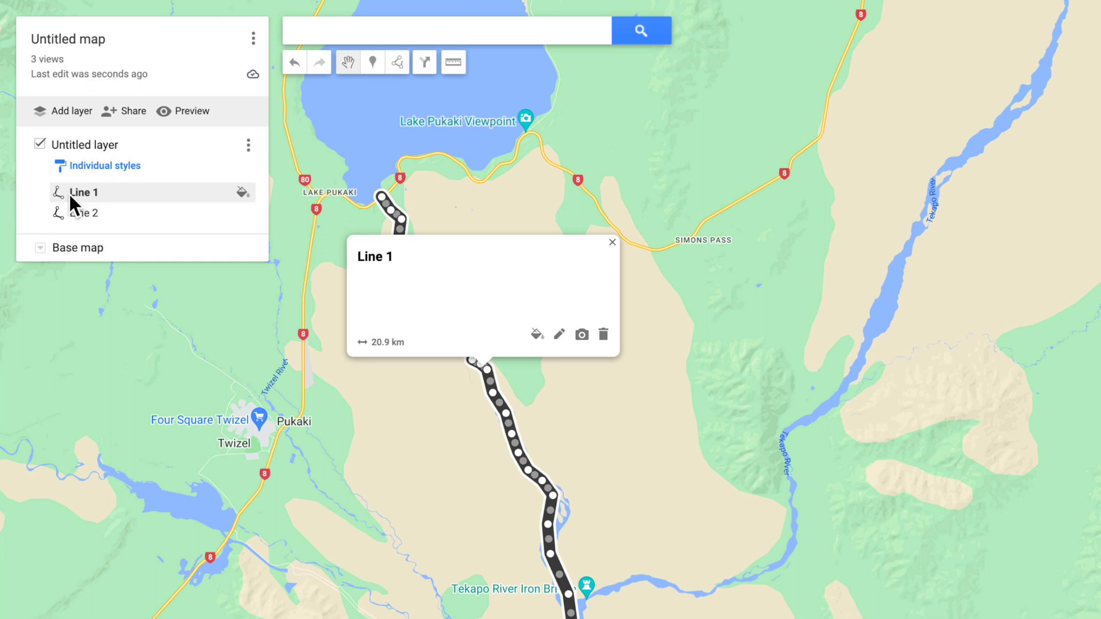
key("Delete")
left_click(69, 194)
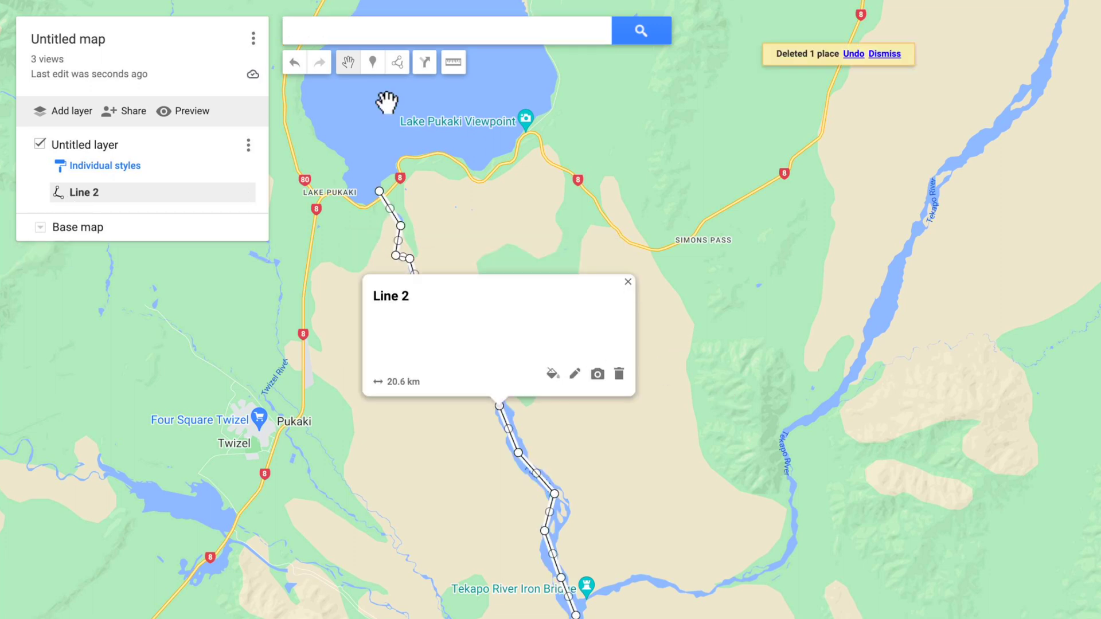
left_click(628, 285)
Step: Reshape the southern end of Line 2 near Haldon Arm Campground by adjusting its points to follow the river channel
scroll(627, 393, "up", 5)
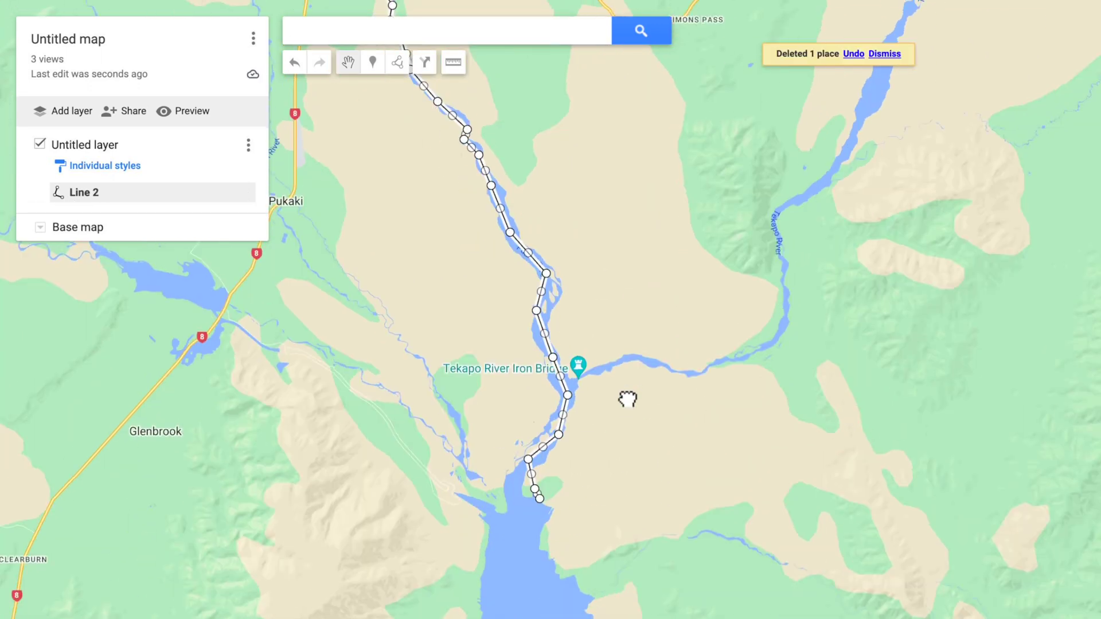
scroll(548, 405, "up", 3)
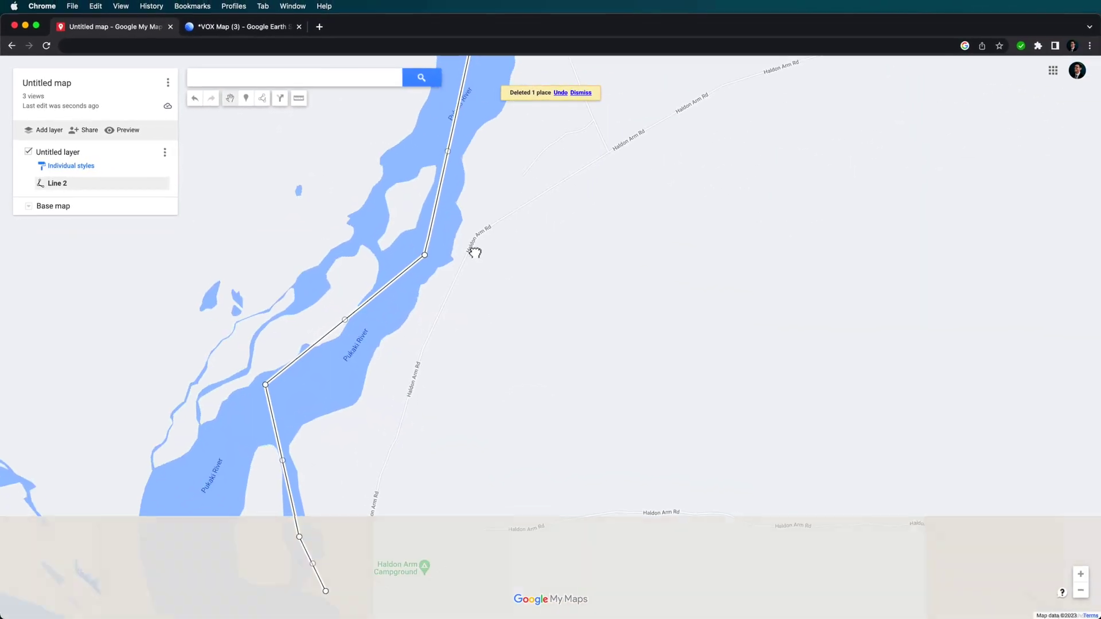
mouse_move(269, 392)
left_mouse_down()
mouse_move(298, 403)
mouse_move(274, 390)
left_mouse_up()
left_click_drag(285, 463, 281, 467)
left_click_drag(304, 400, 305, 400)
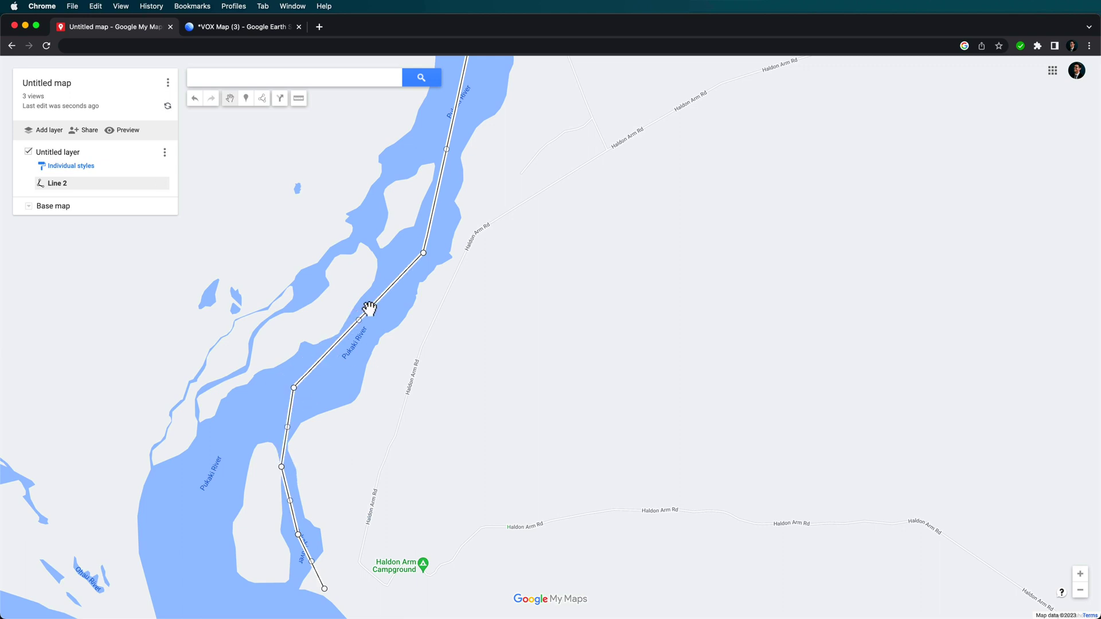
left_click_drag(360, 321, 360, 337)
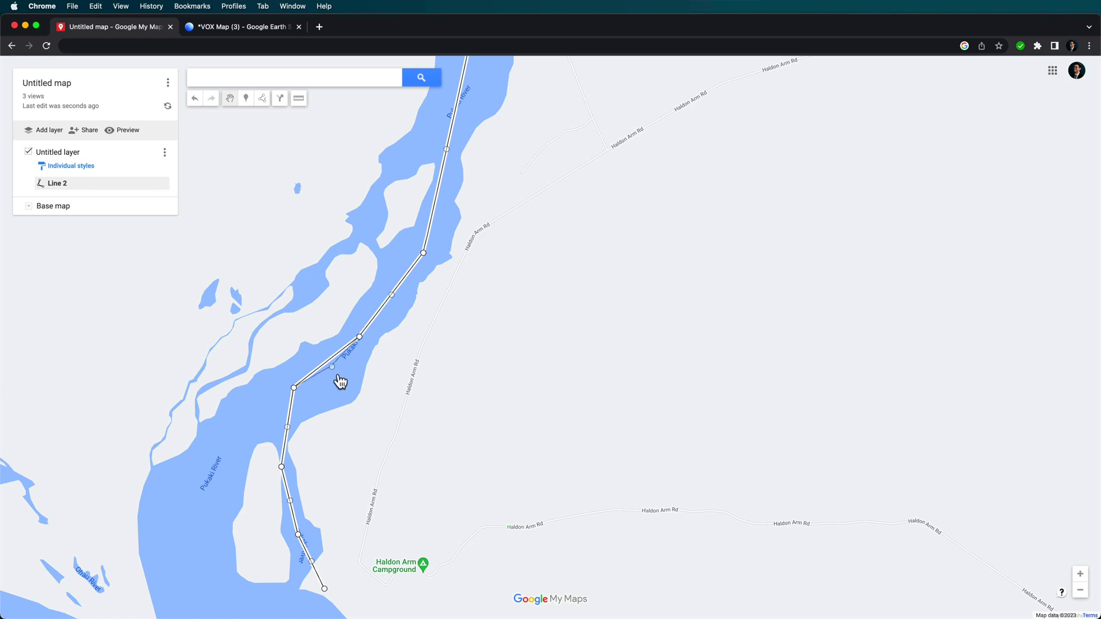
left_click_drag(427, 259, 439, 224)
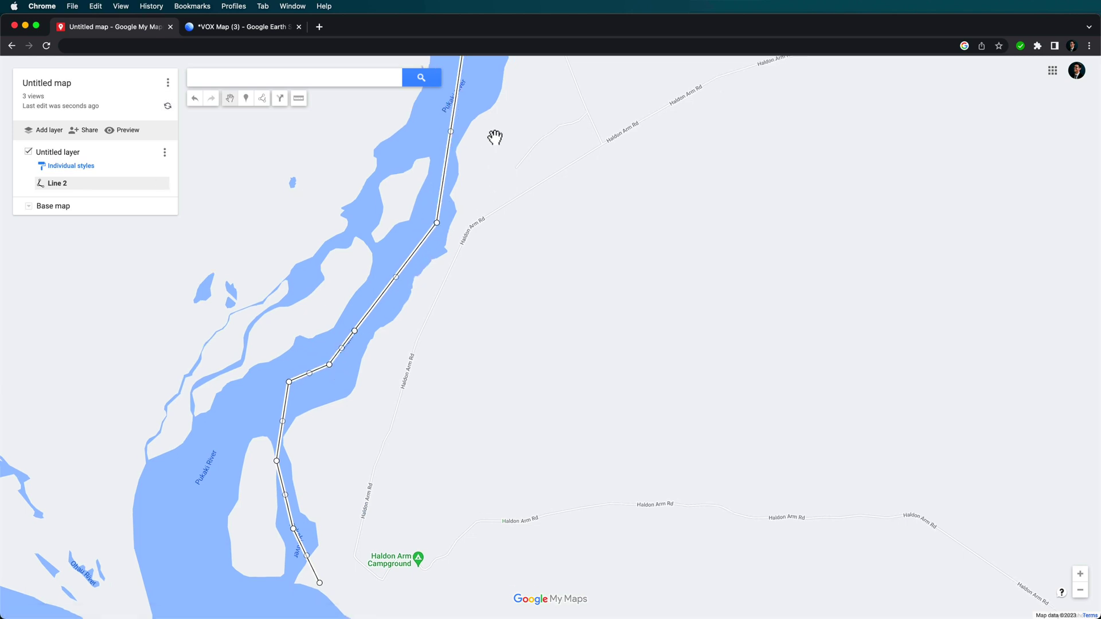
Step: Refine Line 2 around the Tekapo River Iron Bridge by adding bend points that follow the Pukaki River upstream
left_click_drag(495, 138, 491, 394)
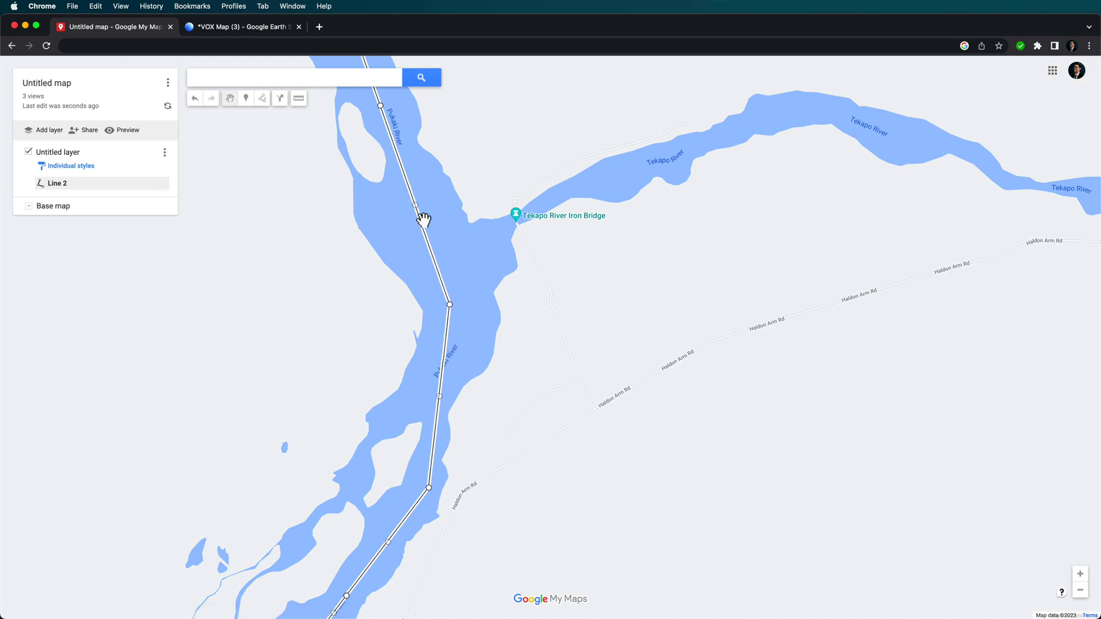
left_click_drag(416, 205, 420, 192)
left_click_drag(490, 217, 539, 363)
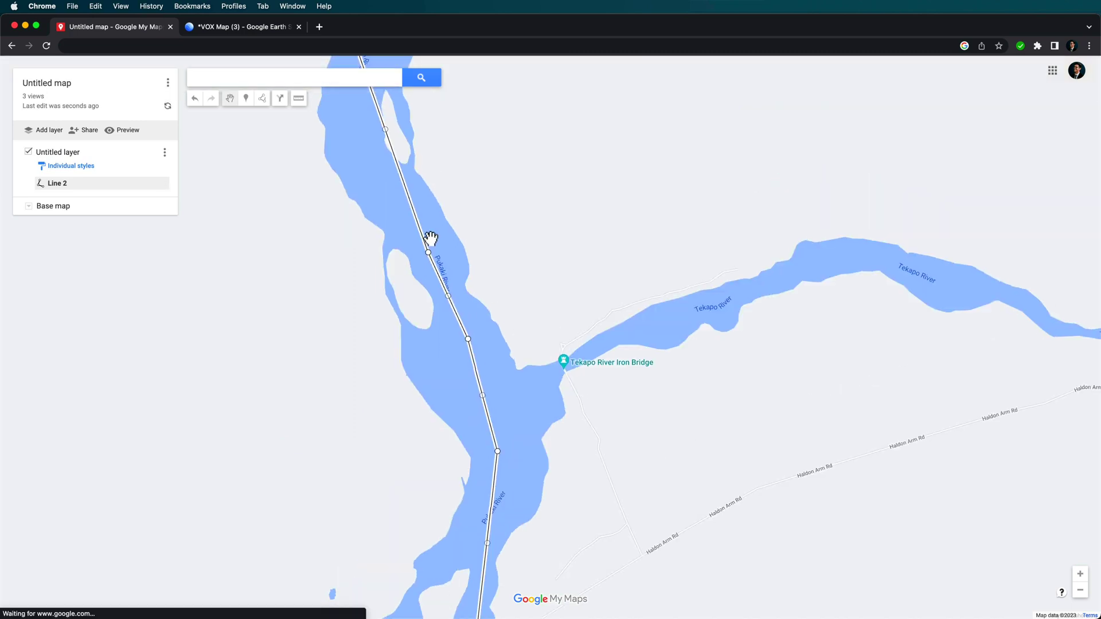
left_click_drag(388, 135, 421, 239)
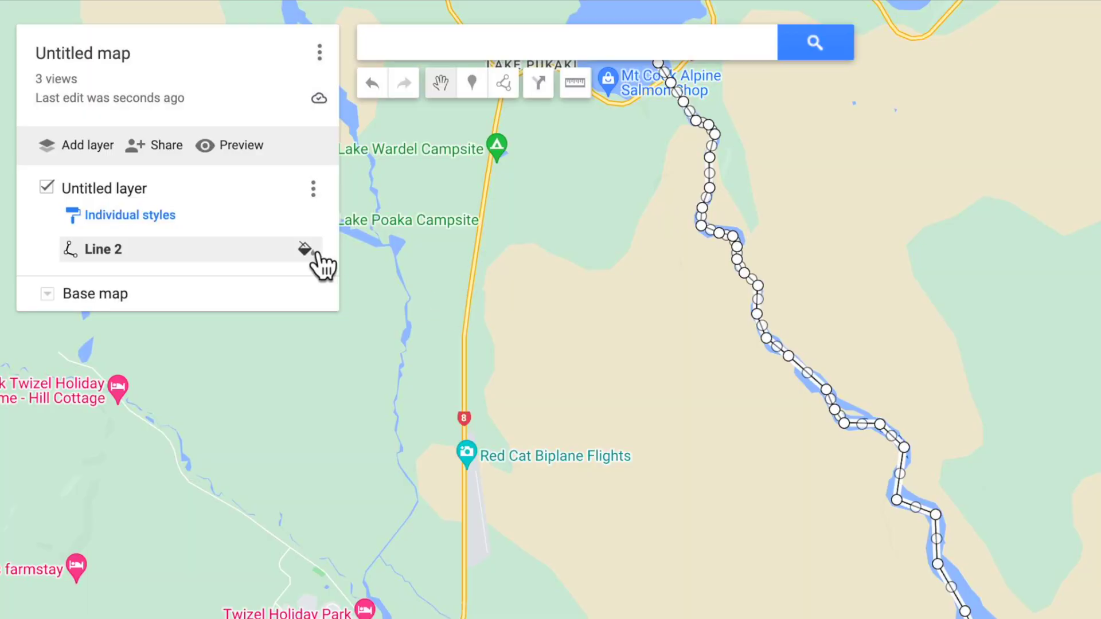
Step: Style Line 2 with a slightly thicker line width and an orange colour
left_click(304, 249)
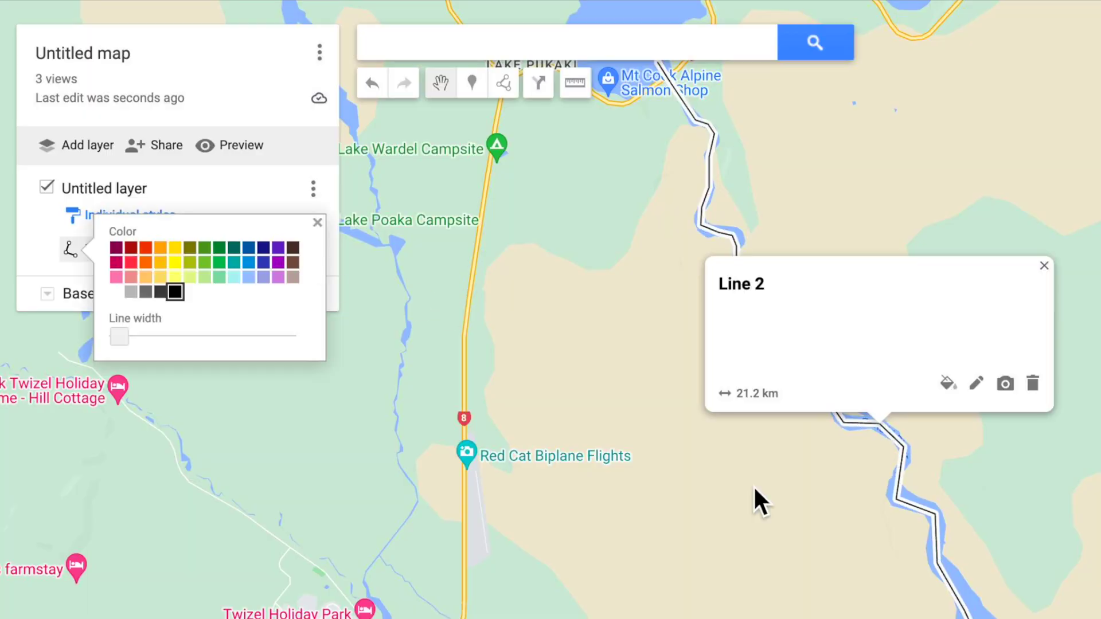
mouse_move(123, 332)
left_mouse_down()
mouse_move(178, 341)
mouse_move(125, 340)
mouse_move(139, 342)
left_mouse_up()
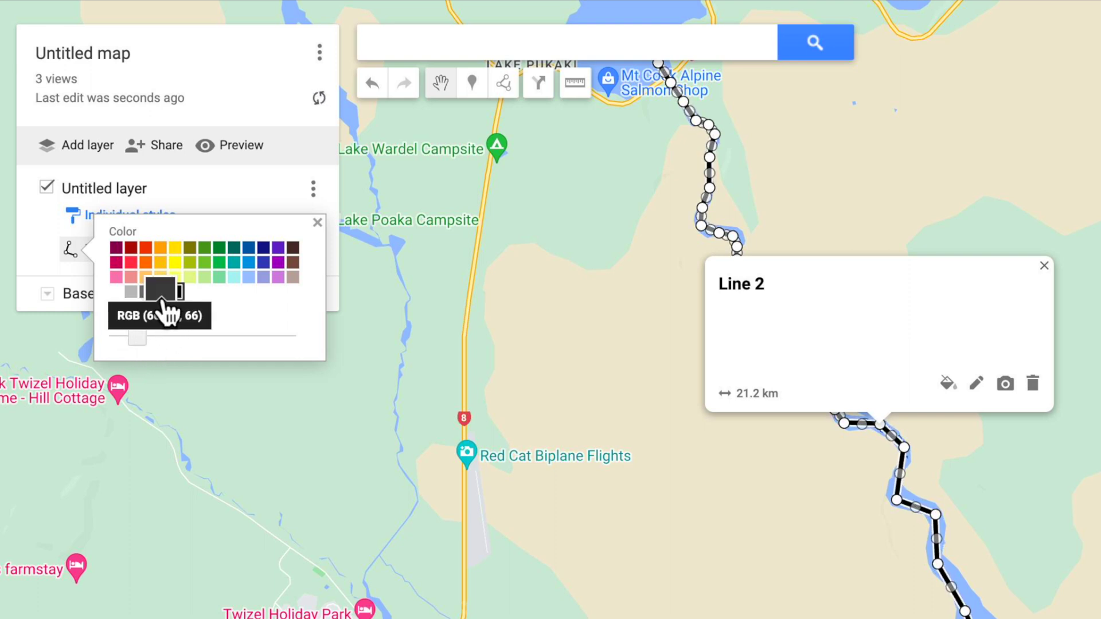
left_click(161, 250)
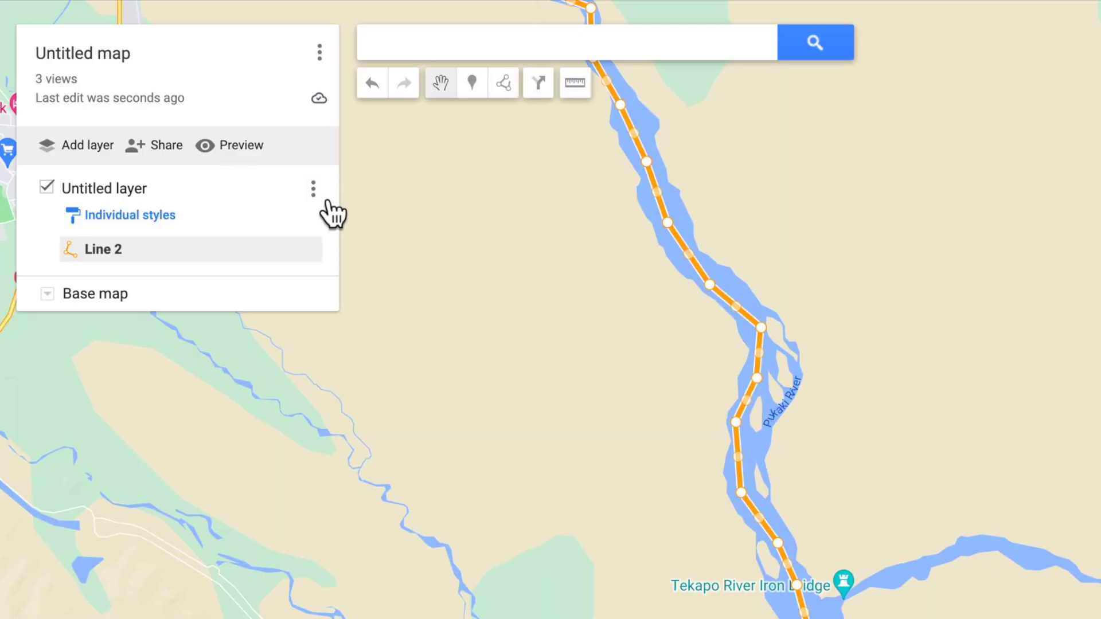
Step: Export the untitled layer's data in KML/KMZ format
left_click(314, 191)
mouse_move(153, 379)
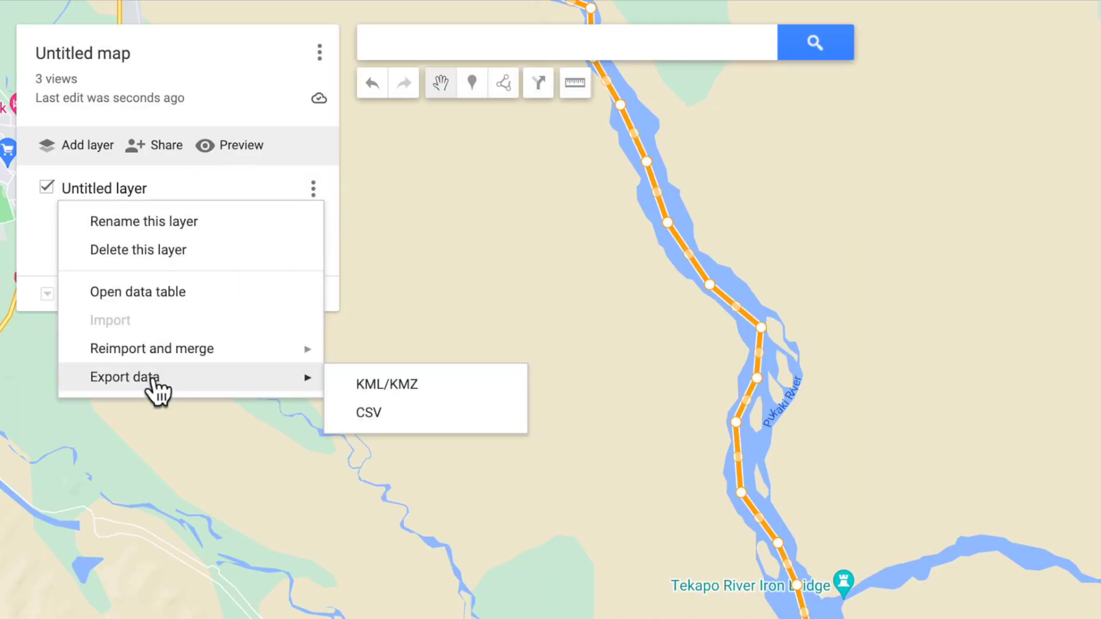
left_click(446, 395)
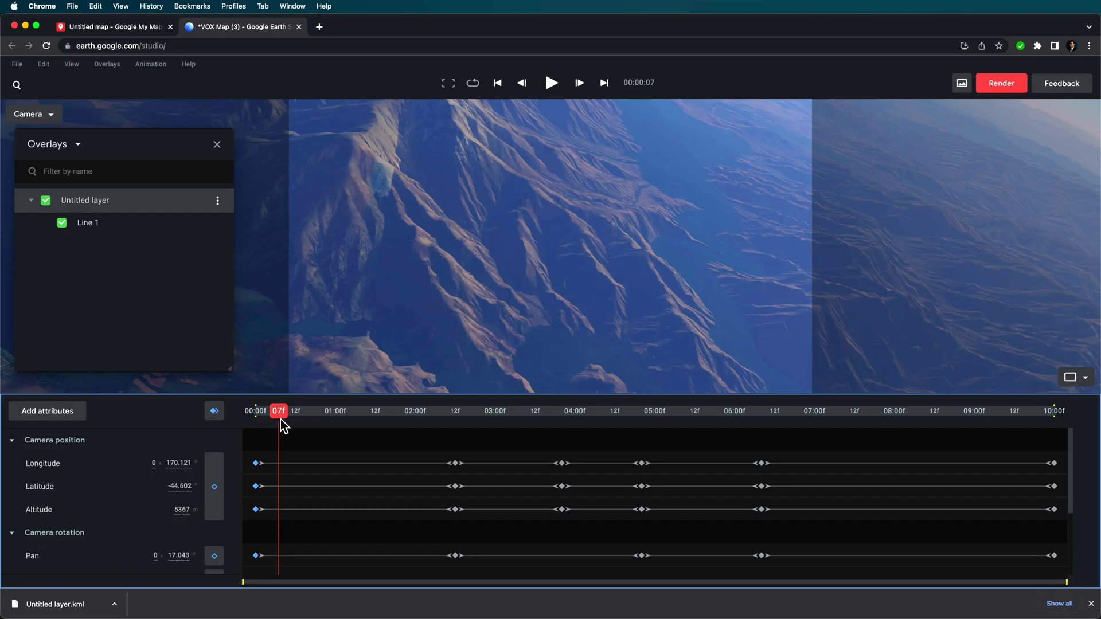
Step: Scrub through the start of the camera animation in the Google Earth Studio project, stopping at 00:01:10
left_click_drag(281, 421, 371, 463)
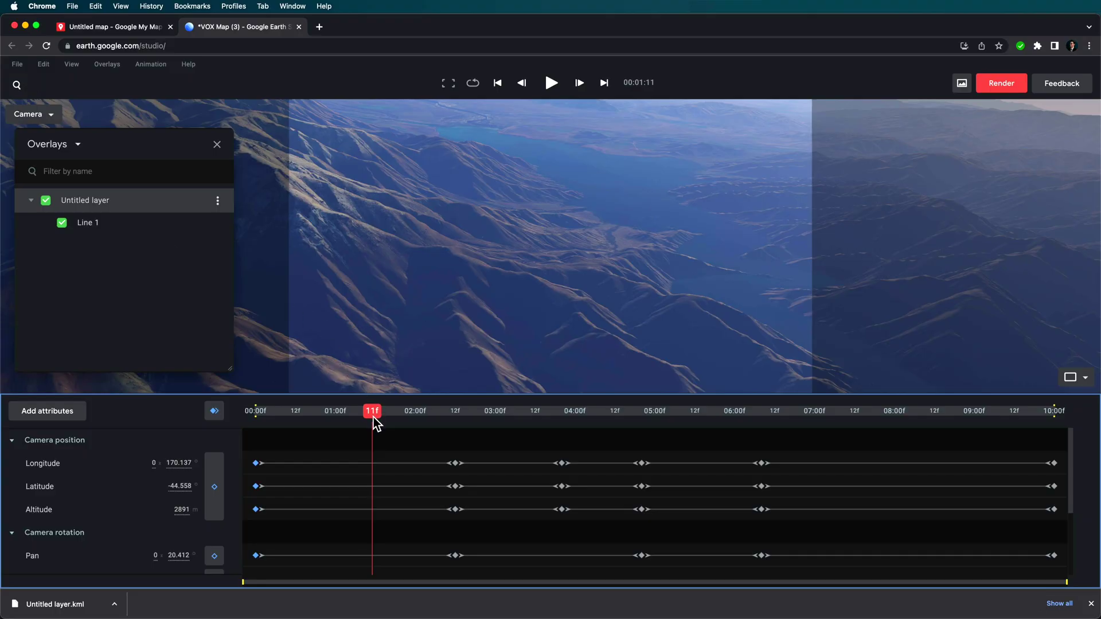
left_click_drag(374, 422, 362, 421)
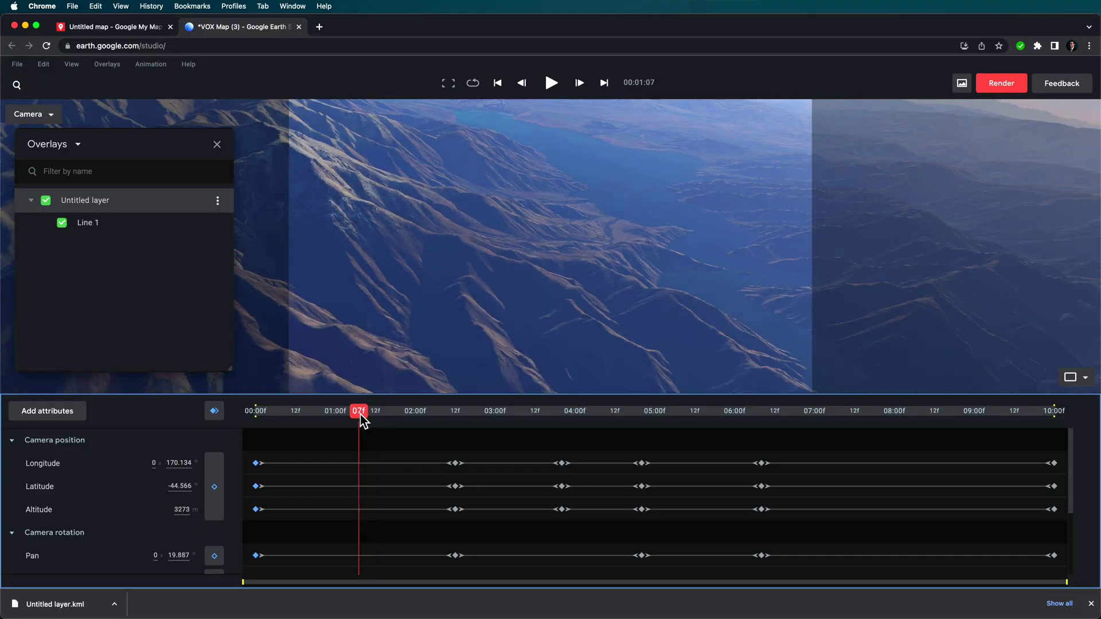
mouse_move(362, 420)
left_mouse_down()
mouse_move(557, 425)
mouse_move(374, 433)
left_mouse_up()
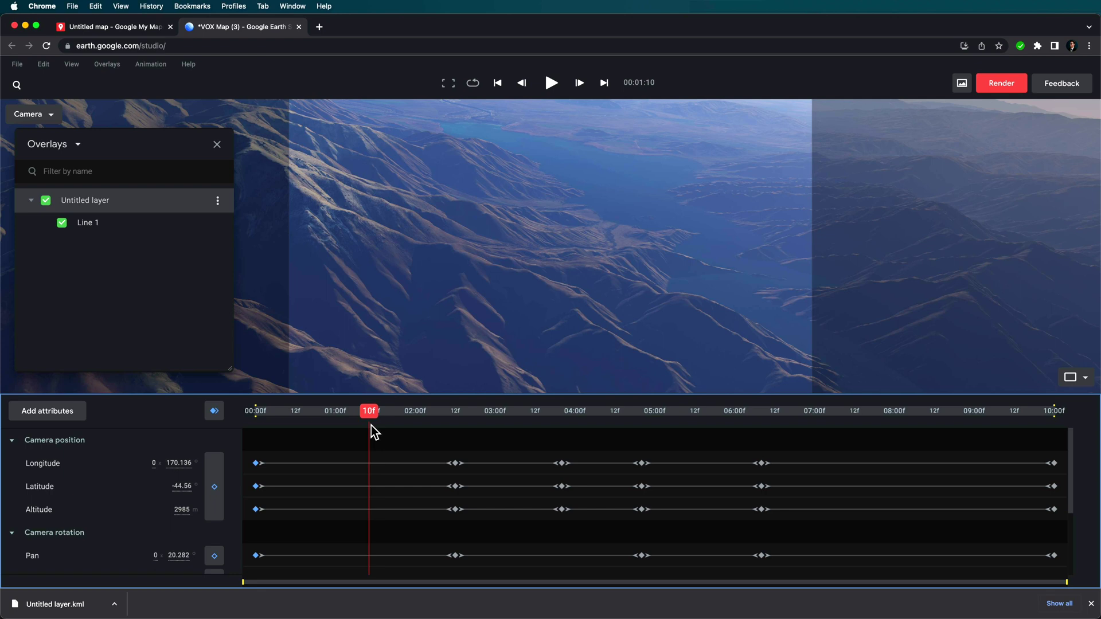
Step: Create a blank project named Track with a duration of 00:10:00 and a frame rate of 24 fps
left_click(17, 64)
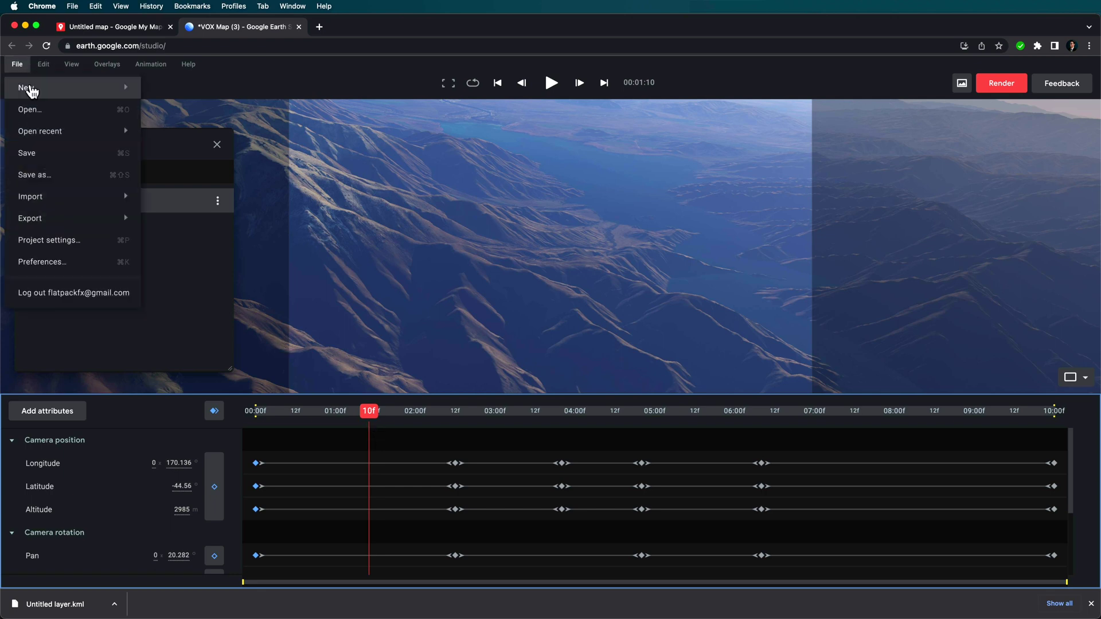
mouse_move(29, 86)
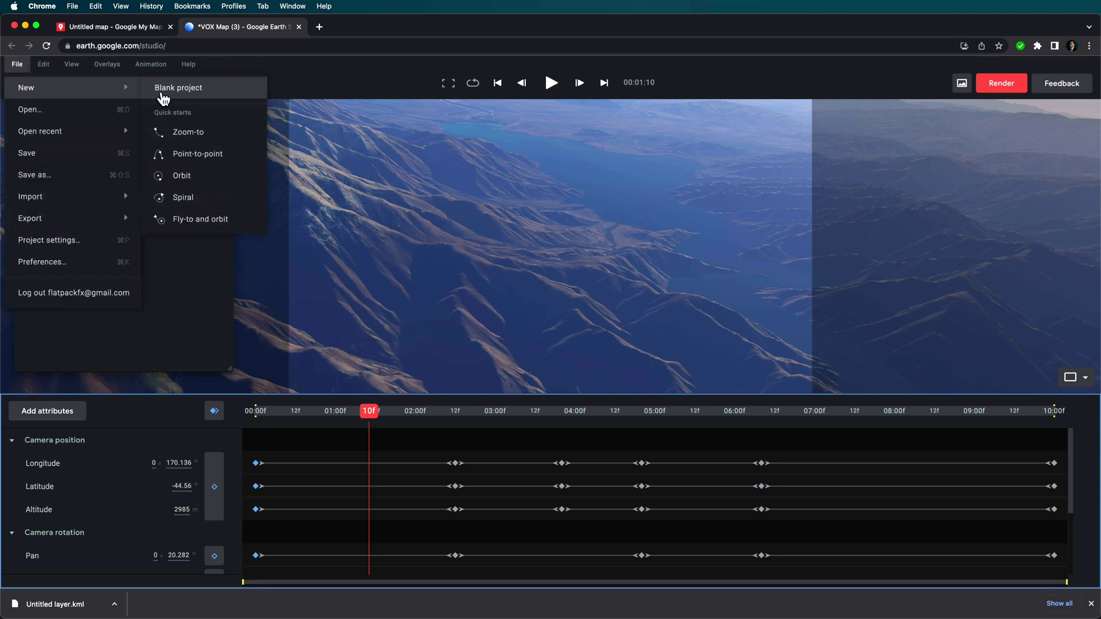
left_click(229, 92)
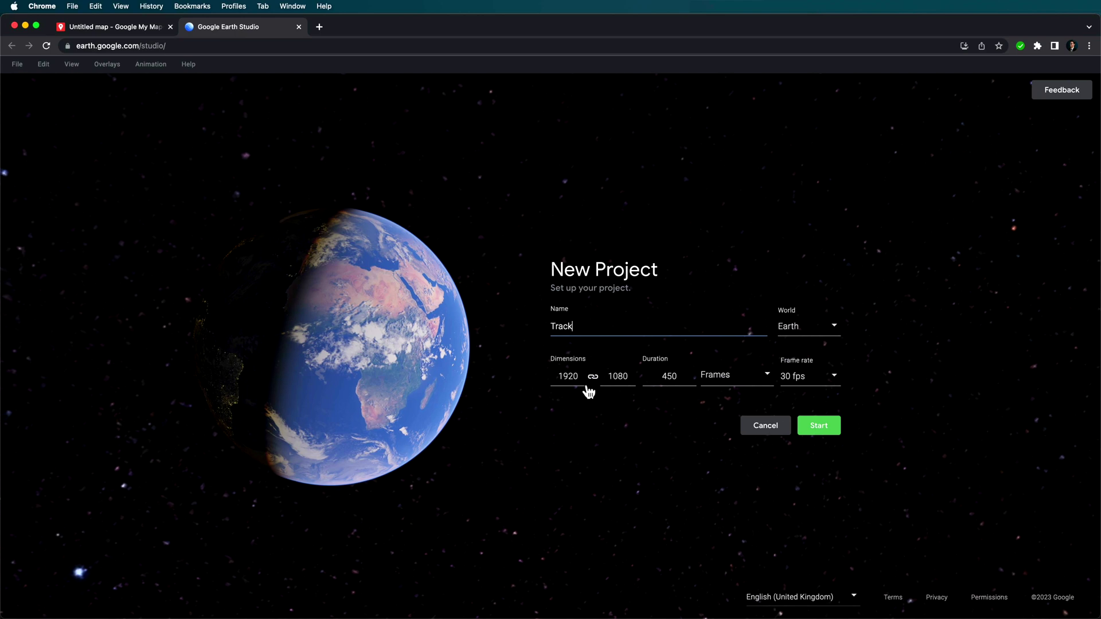
left_click(765, 380)
left_click(732, 421)
type("00:10:00")
left_click(813, 377)
left_click(824, 400)
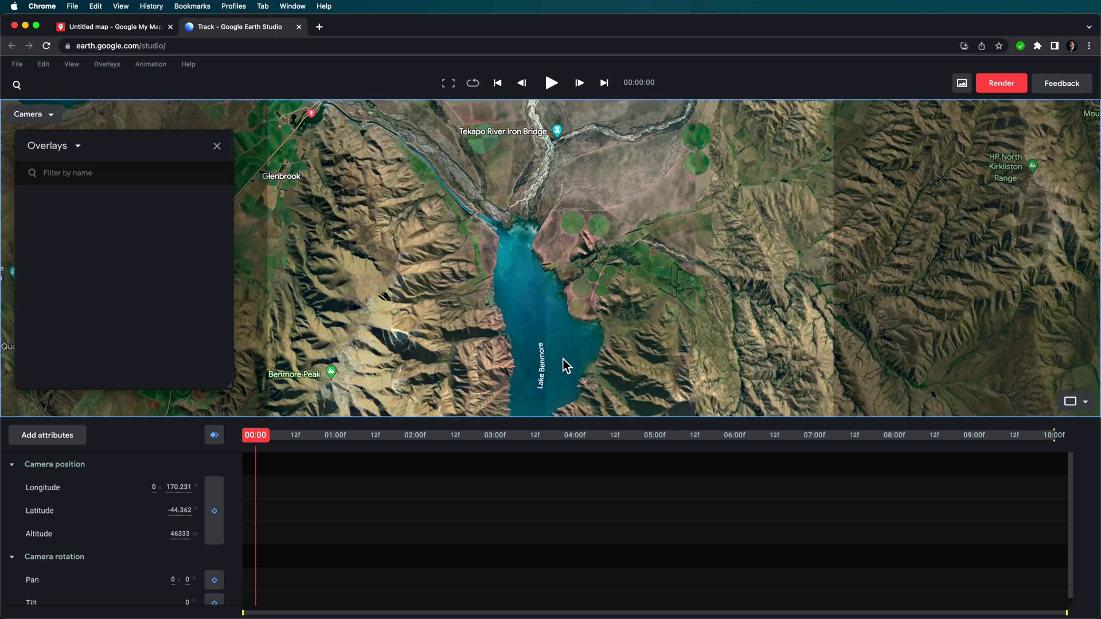
Step: Import Untitled layer.kml from the computer as a KML overlay and look along the imported river line down to Lake Benmore
scroll(562, 212, "down", 5)
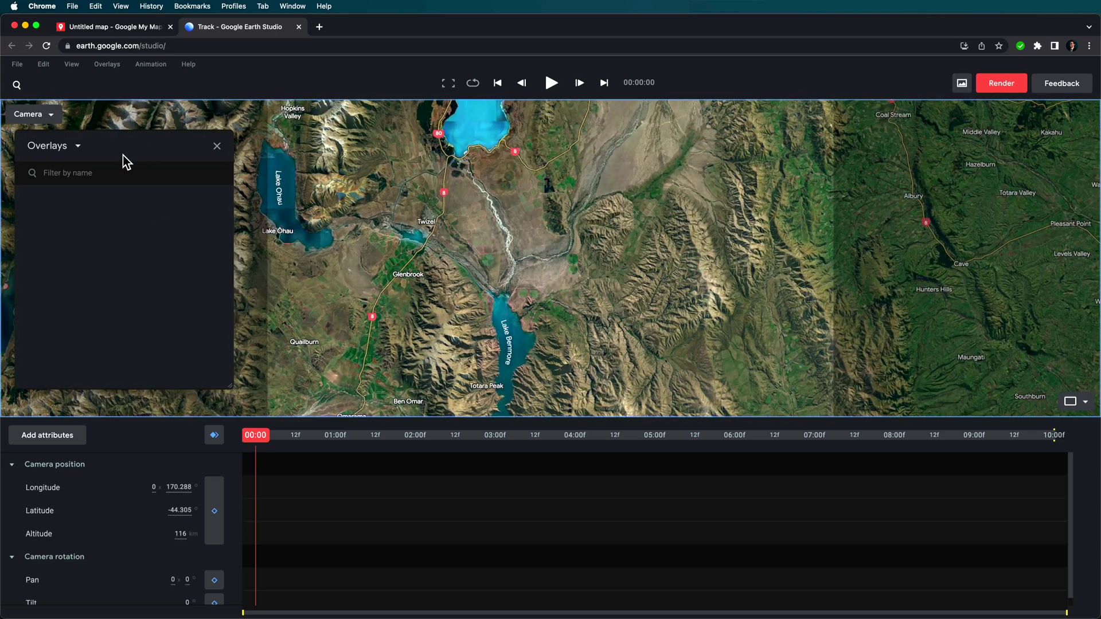
left_click(217, 147)
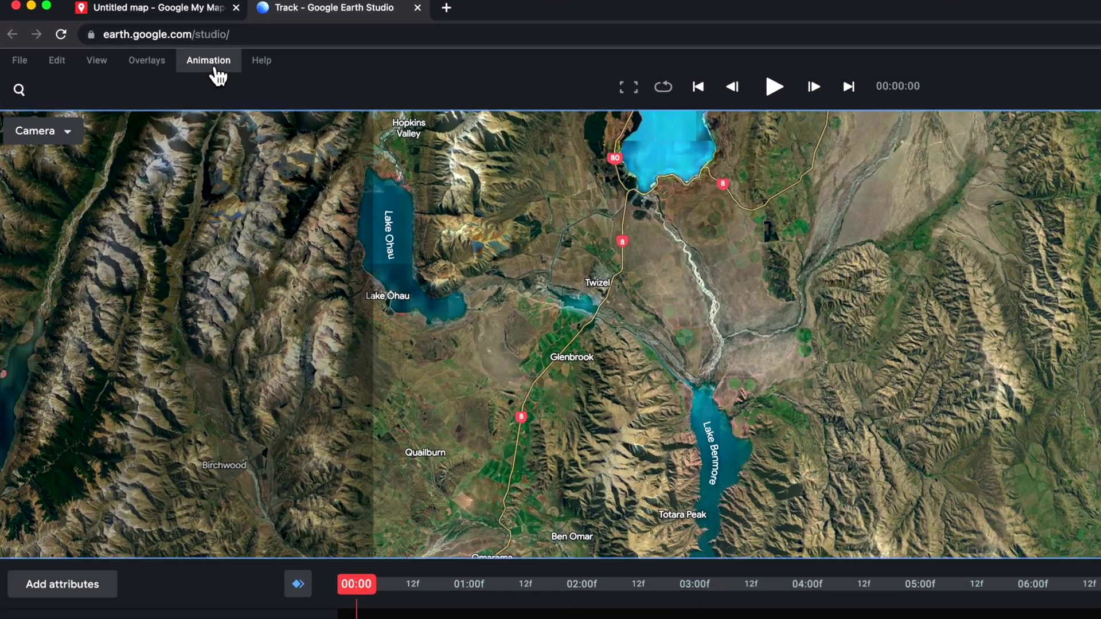
left_click(107, 64)
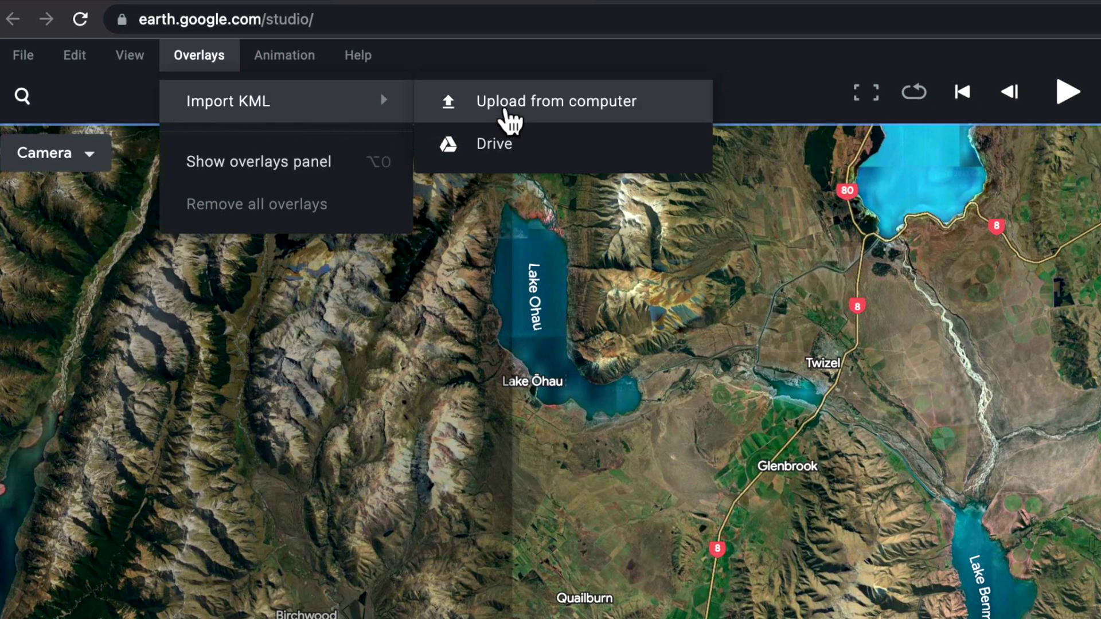
left_click(506, 112)
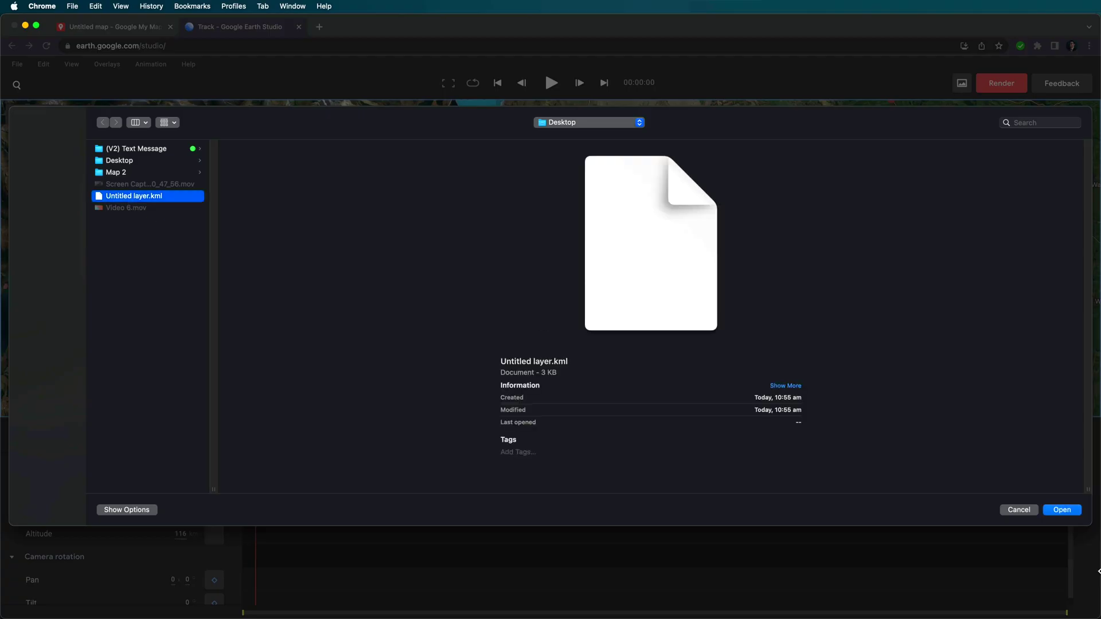
left_click(1068, 511)
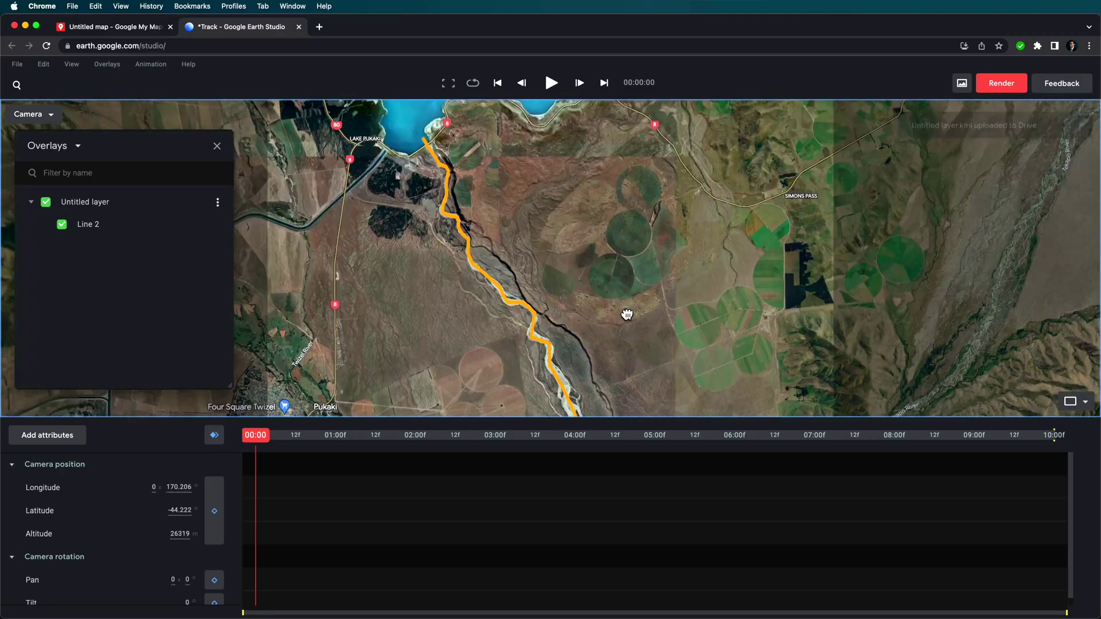
left_click_drag(626, 314, 526, 221)
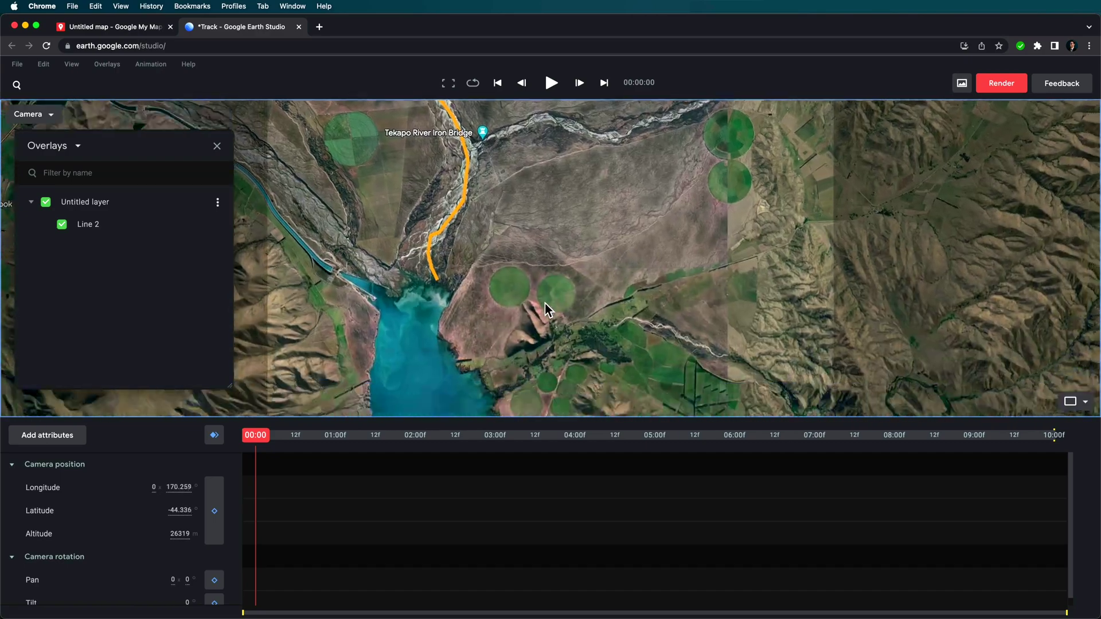
left_click_drag(545, 304, 527, 279)
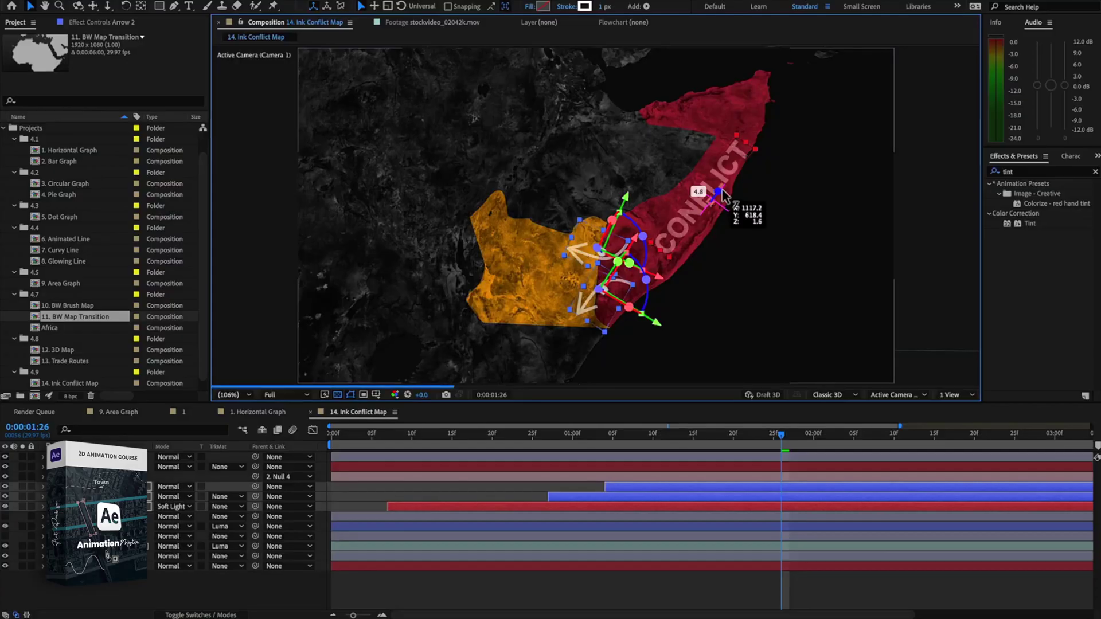
left_click_drag(699, 190, 725, 186)
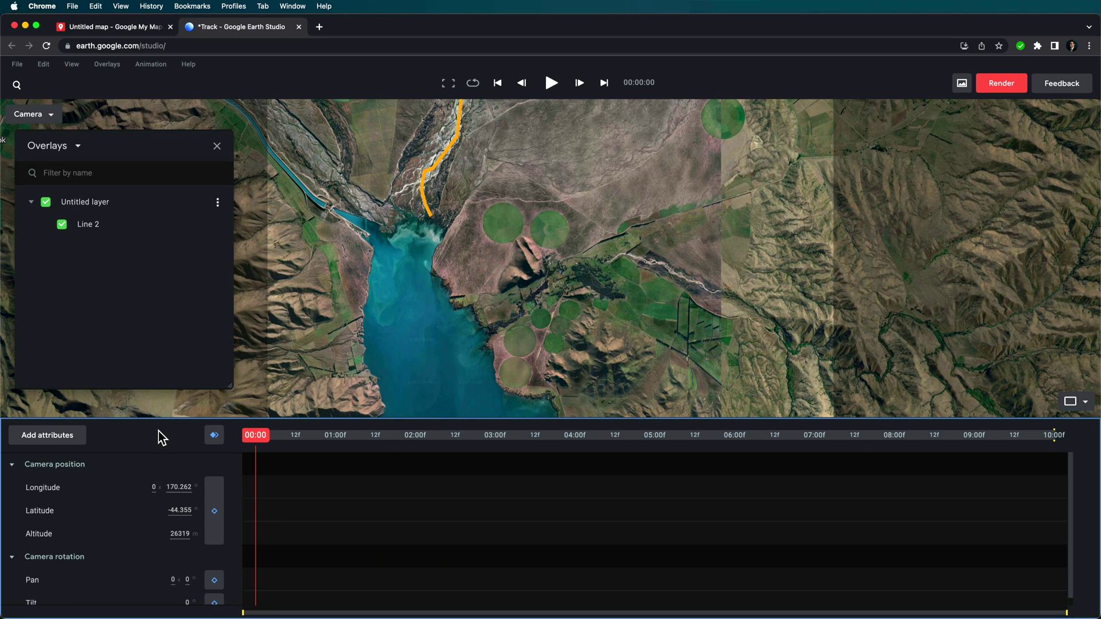
Step: Close the overlays list and keyframe an overhead camera view of Lake Benmore at 00:00:00, at about 68 km altitude
scroll(415, 289, "down", 5)
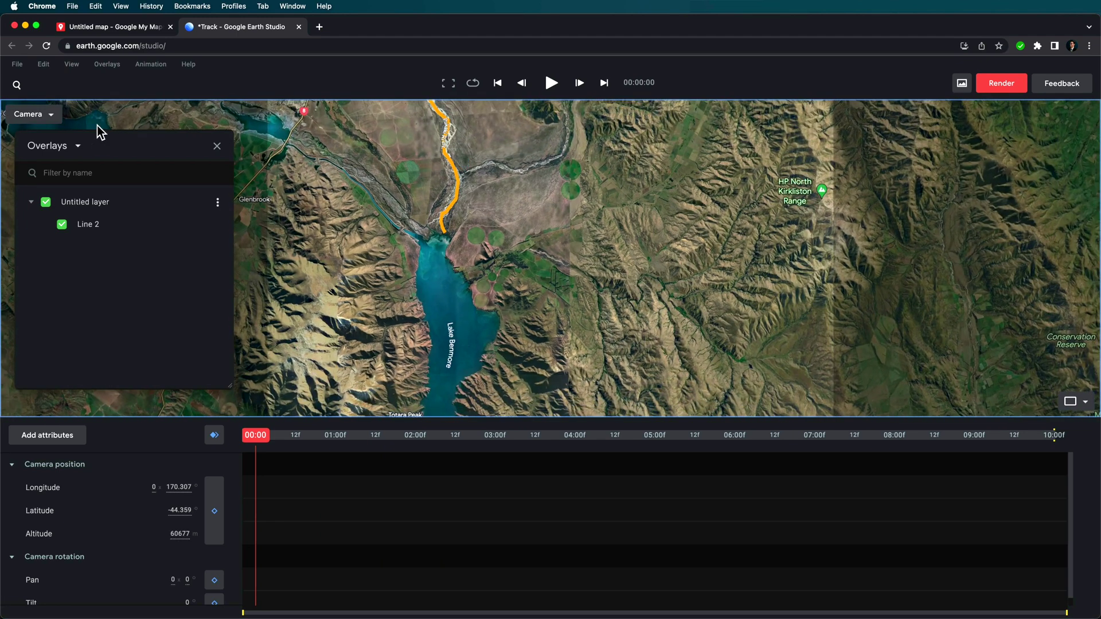
left_click(217, 146)
left_click_drag(559, 287, 588, 161)
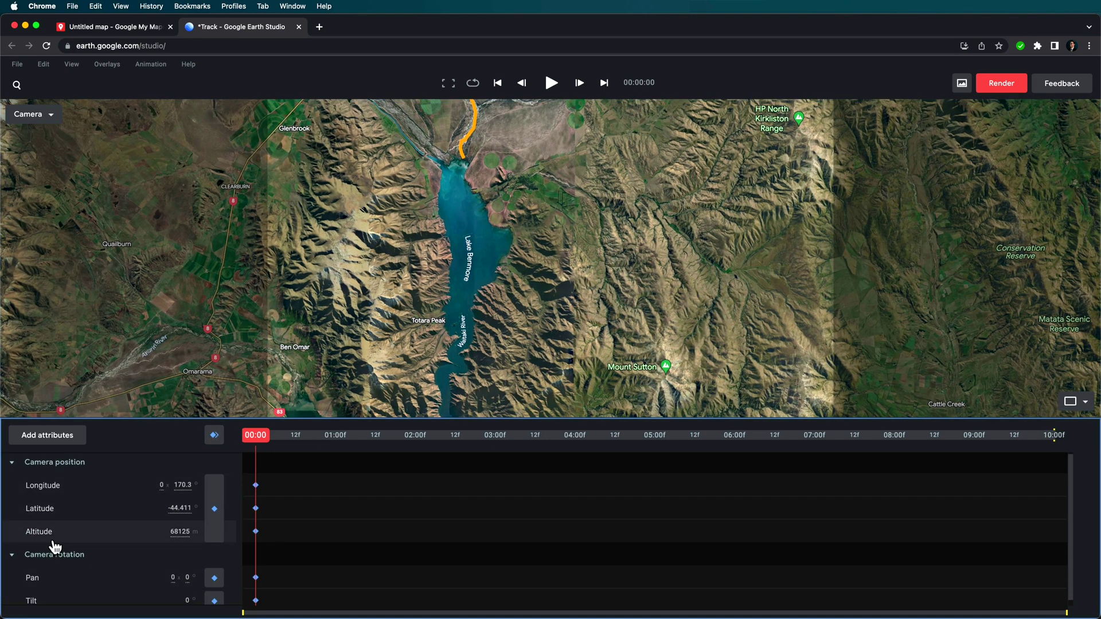
scroll(55, 546, "down", 1)
scroll(95, 581, "up", 1)
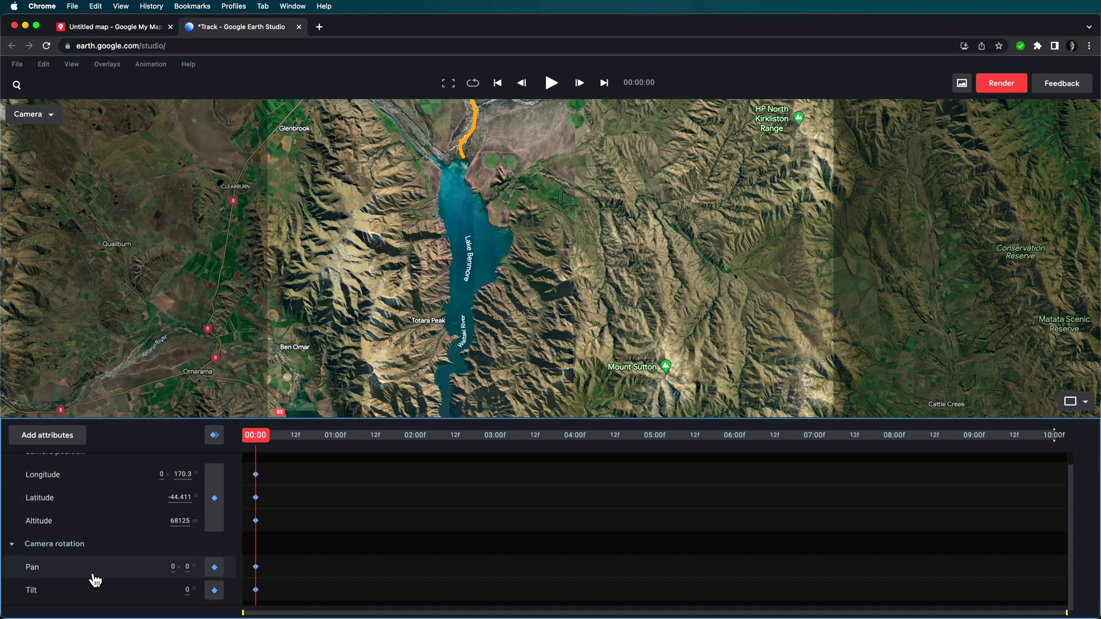
scroll(85, 557, "up", 1)
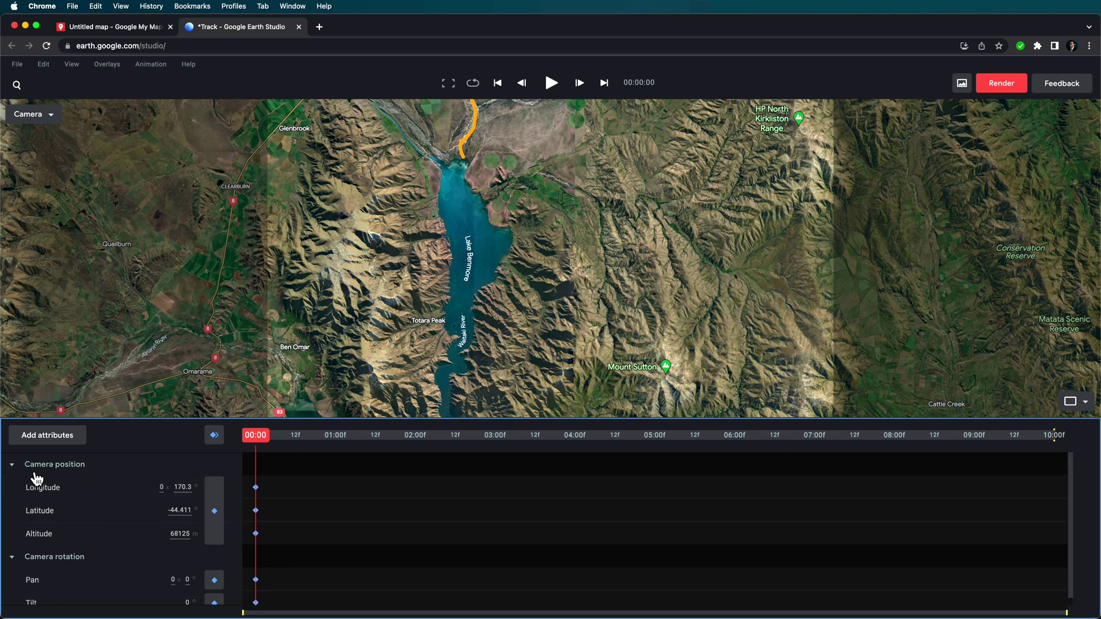
scroll(75, 588, "down", 1)
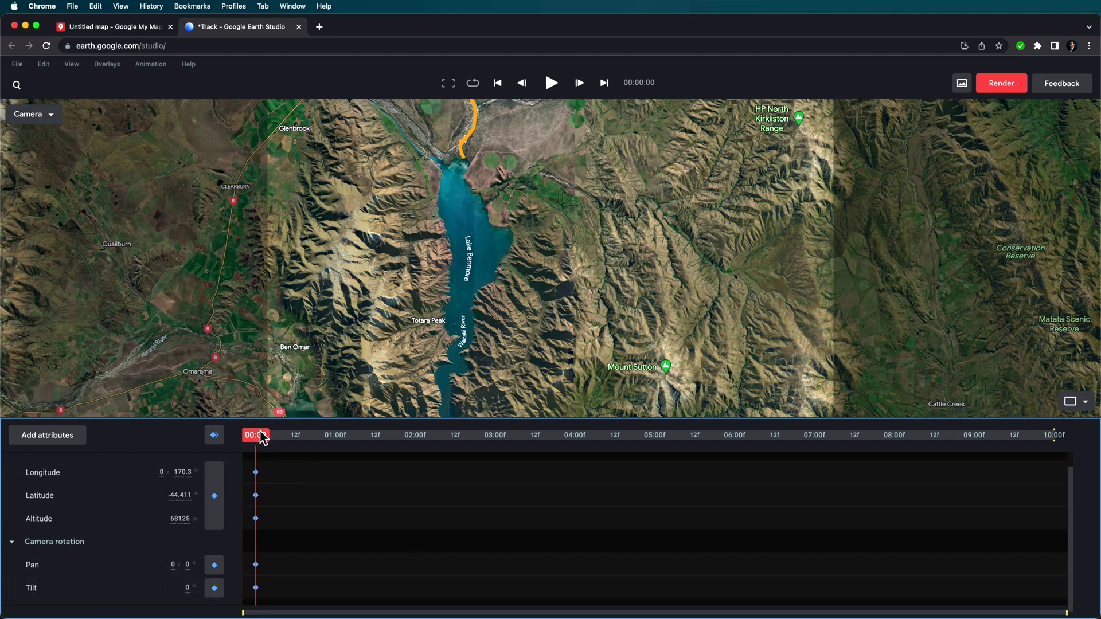
Step: Keyframe a low view of the river mouth at 00:02:09, at about 2471 m altitude and 72° tilt
left_click_drag(319, 447, 404, 446)
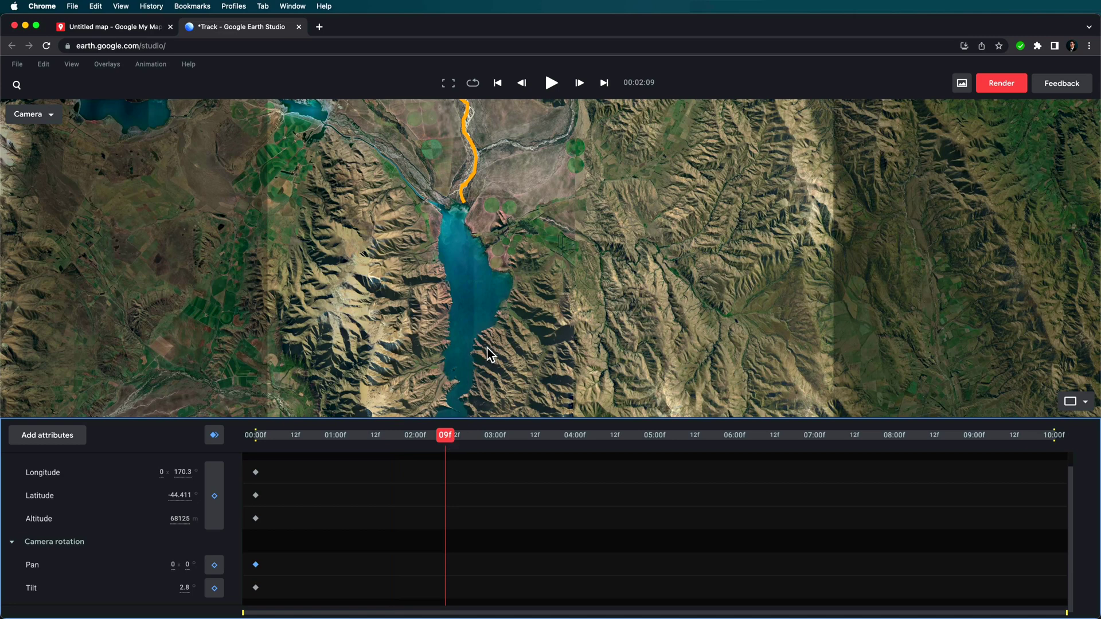
scroll(457, 277, "up", 10)
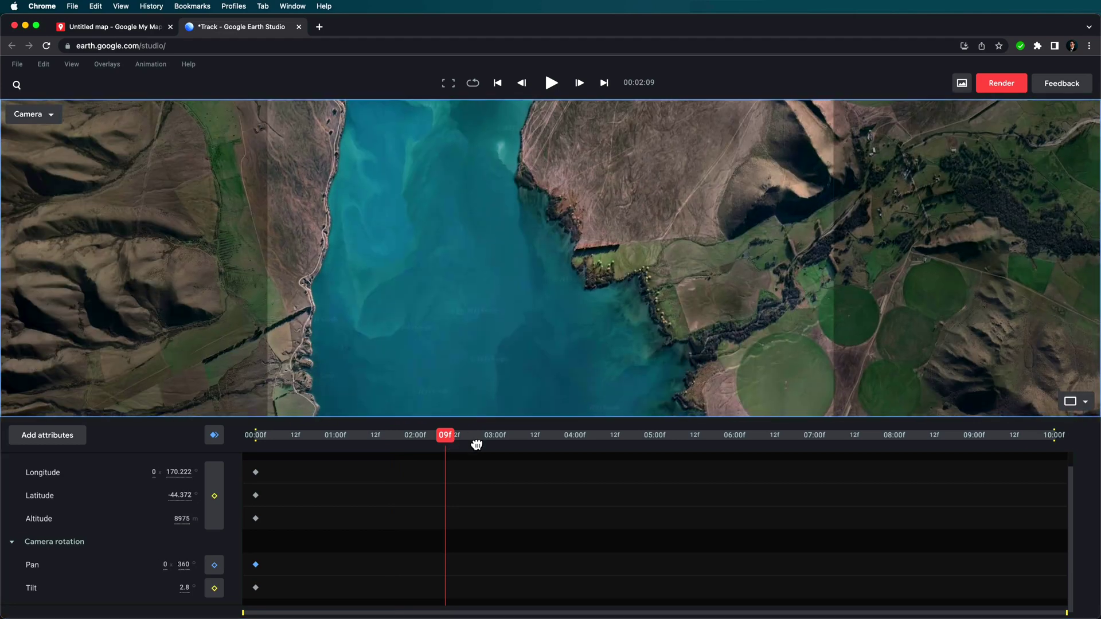
left_click_drag(471, 171, 469, 125)
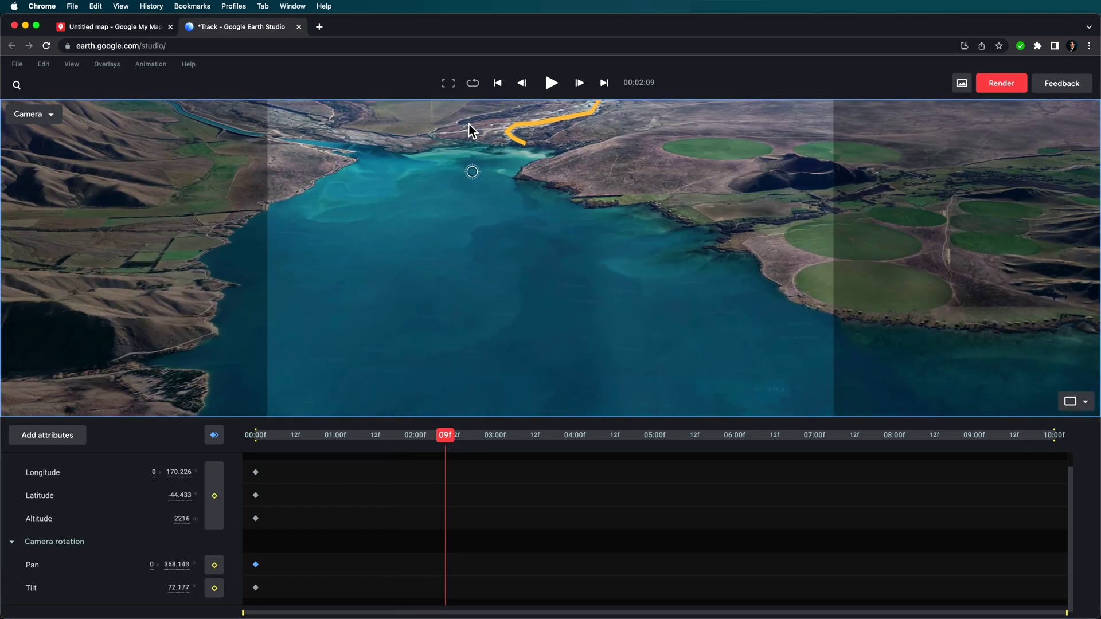
left_click_drag(546, 153, 518, 309)
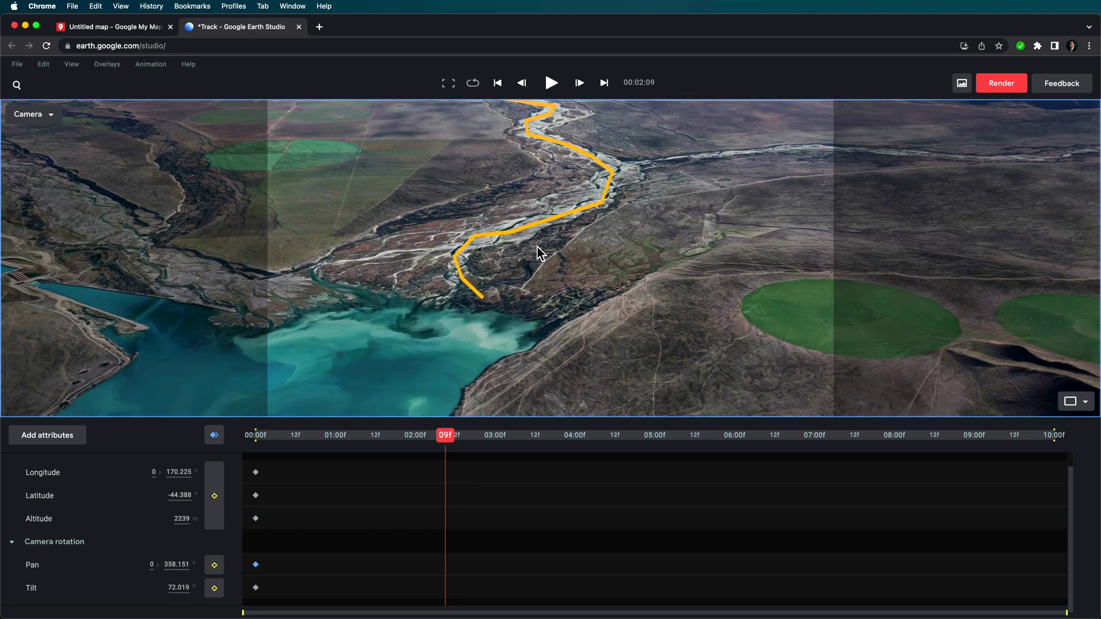
scroll(538, 250, "down", 2)
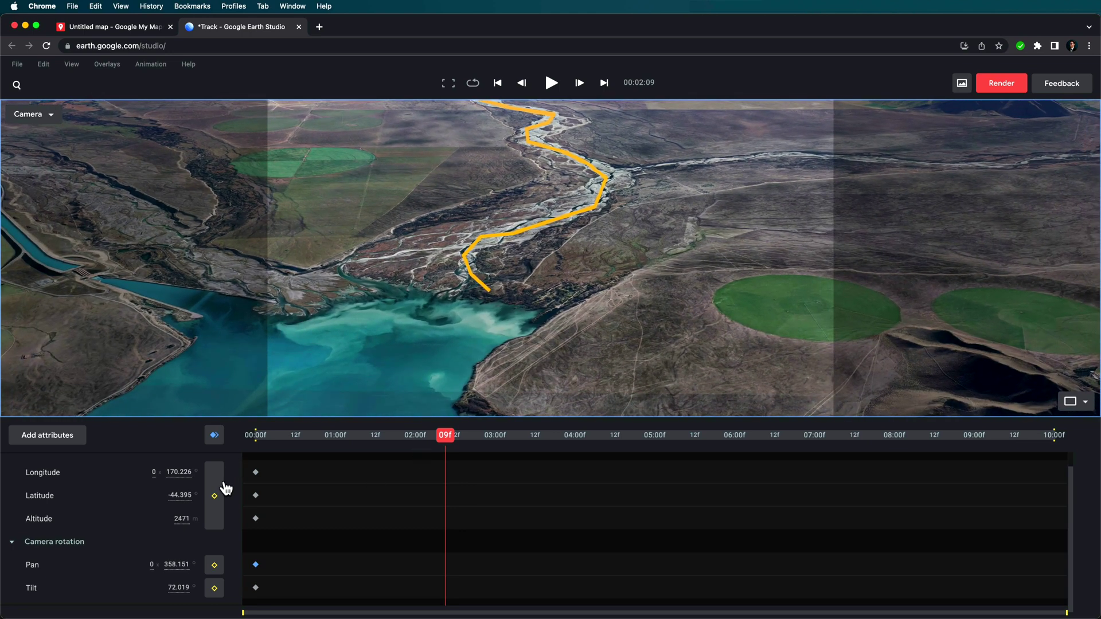
Step: Keyframe an intermediate camera view of the lake and river at 00:01:02 and play the opening move from the start
left_click_drag(432, 431, 347, 457)
left_click_drag(449, 372, 481, 296)
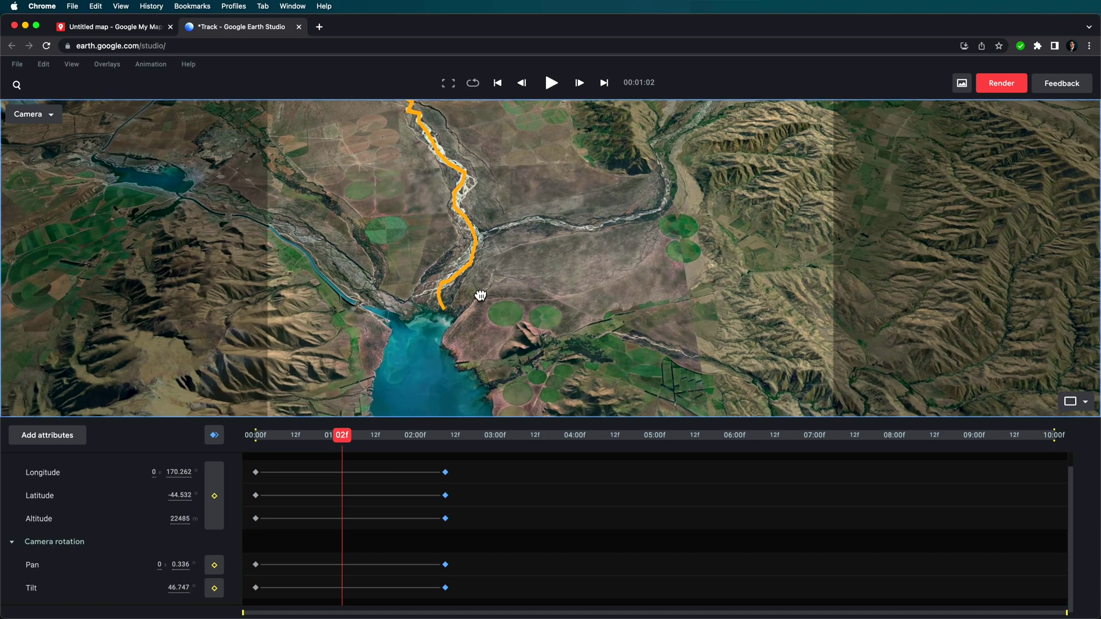
left_click(214, 435)
left_click_drag(342, 434, 252, 449)
key("space")
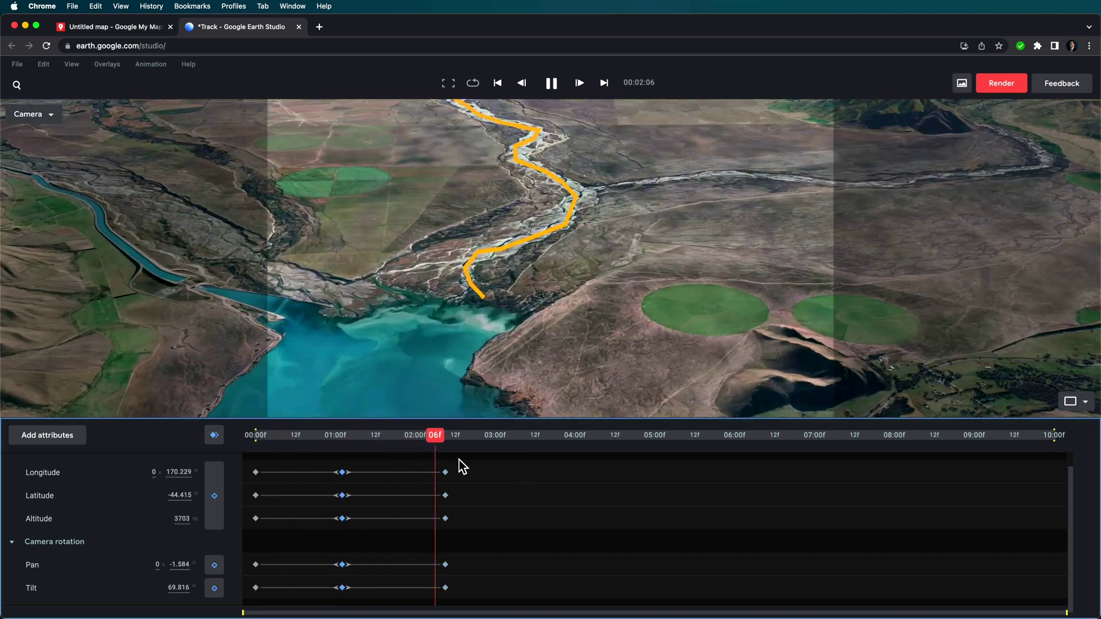
Step: Keyframe the camera farther upstream along the orange river line, between 00:03:12 and 00:04:00
left_click(344, 440)
left_click_drag(344, 443, 485, 443)
key("space")
mouse_move(516, 240)
left_mouse_down()
mouse_move(480, 228)
mouse_move(558, 243)
mouse_move(523, 233)
left_mouse_up()
scroll(522, 239, "up", 3)
left_click(215, 435)
left_click_drag(458, 441, 562, 445)
left_click_drag(502, 235, 504, 285)
Step: Keyframe the camera near the river's upper end facing the lake at 00:07:18, at about 2342 m altitude and 73° tilt
left_click_drag(671, 437, 877, 444)
left_click(515, 444)
key("space")
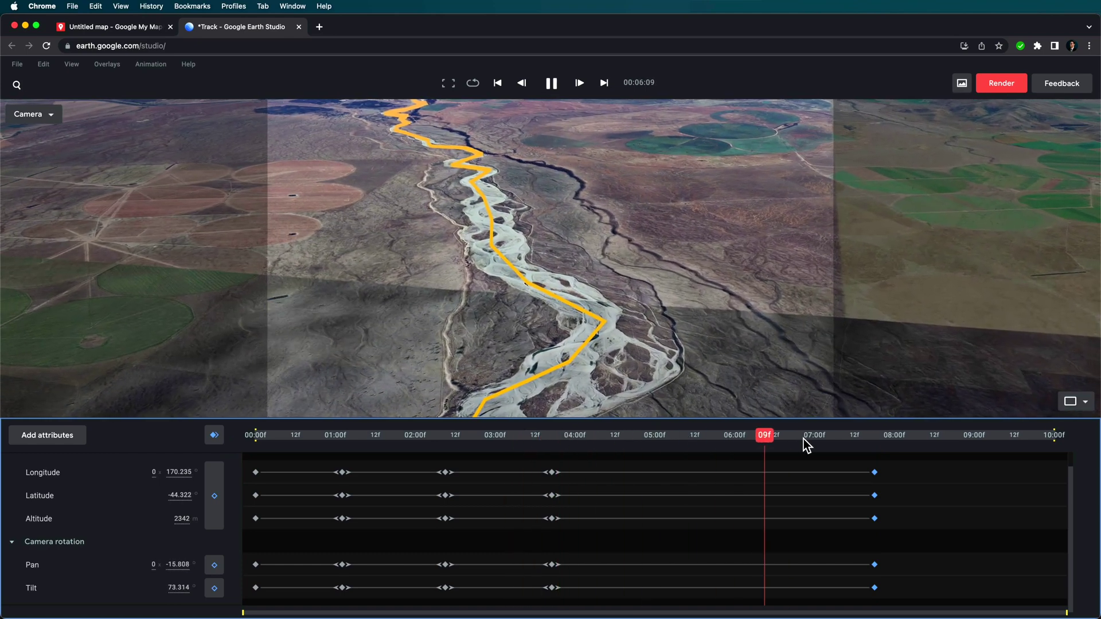
key("space")
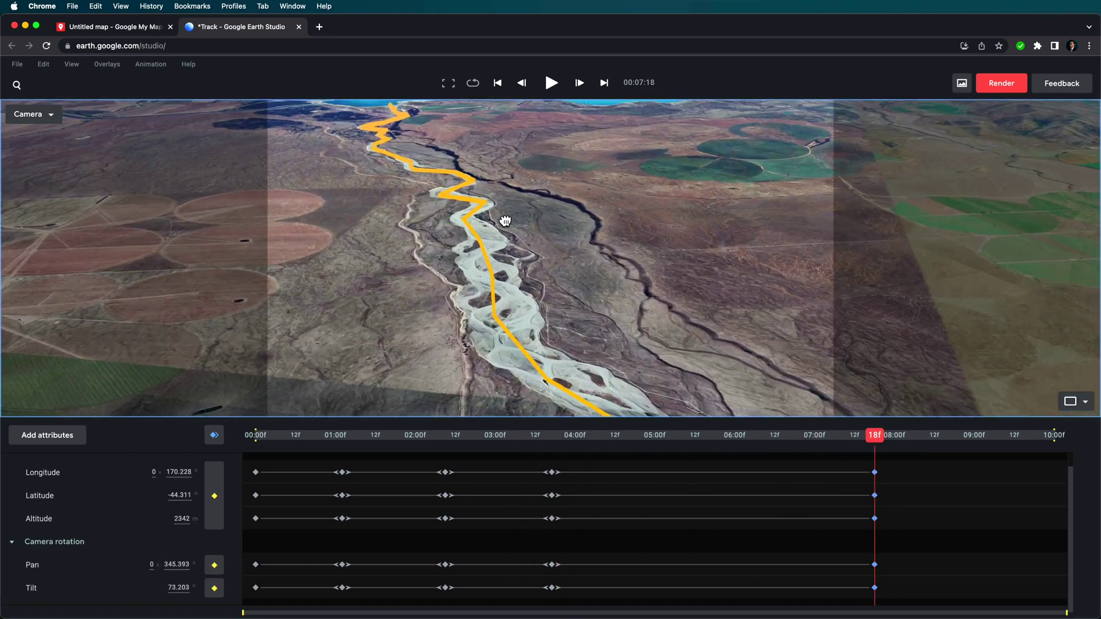
left_click_drag(504, 219, 504, 277)
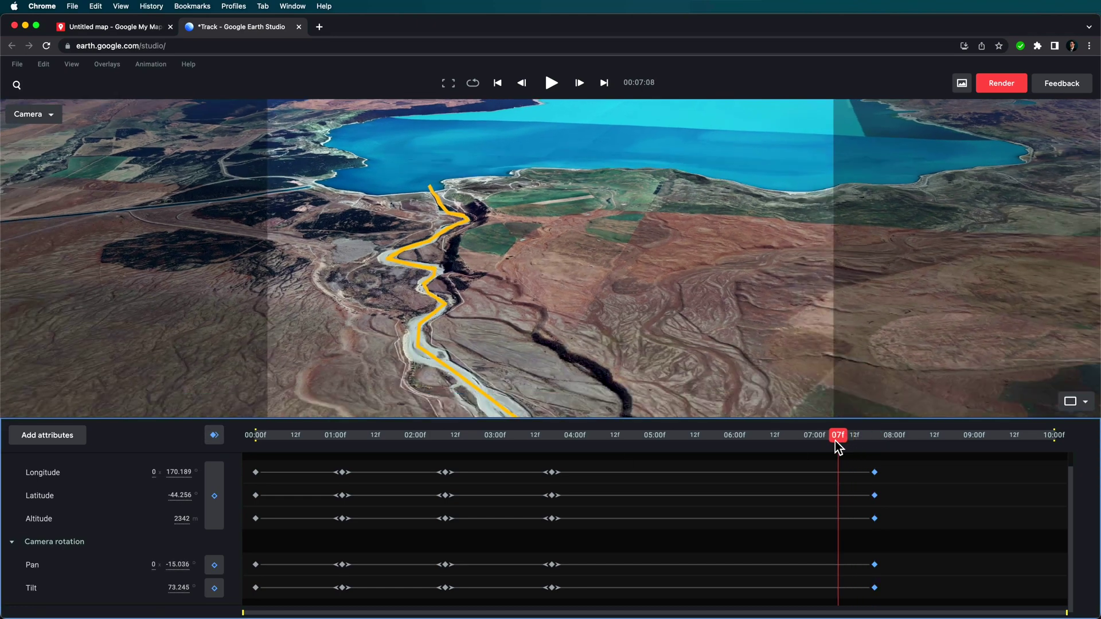
Step: Move the last set of camera keyframes earlier, to just after 00:06:00, and replay the upstream flight to check its pace
left_click(491, 462)
key("space")
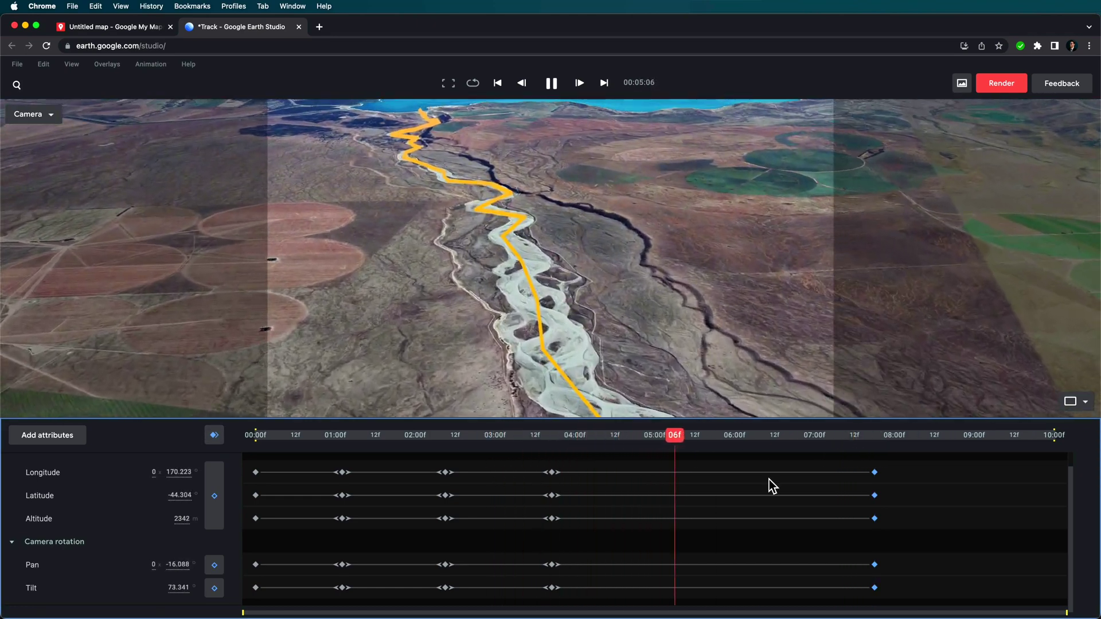
left_click_drag(949, 458, 749, 588)
left_click(515, 443)
key("space")
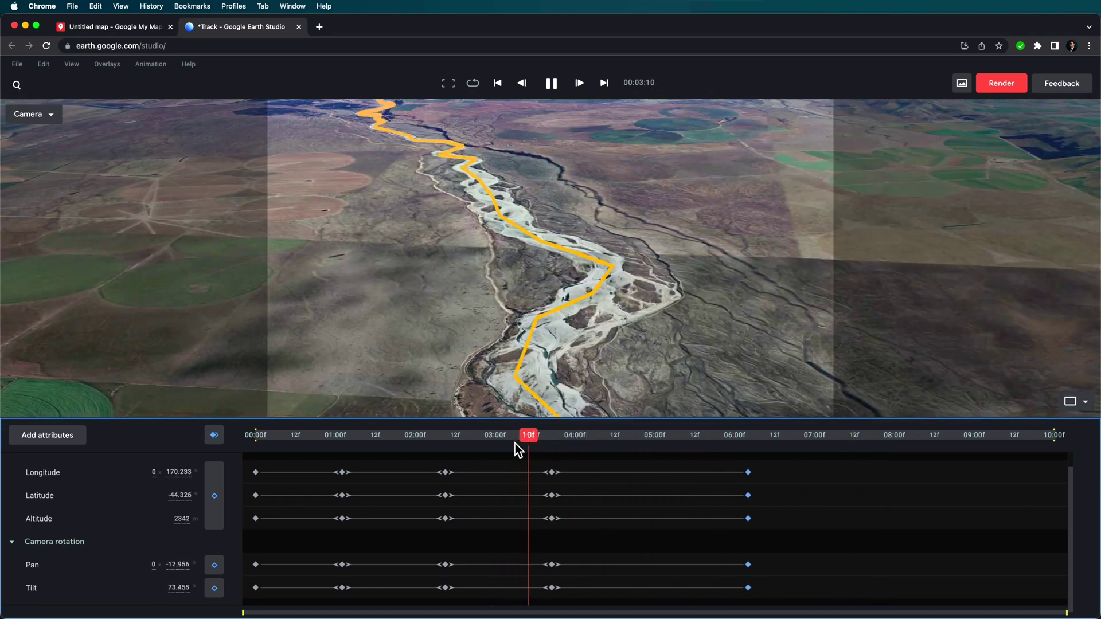
key("space")
Step: Recentre the camera on the river at 00:04:20, keyframe it at about 2095 m altitude, and replay the flight
left_click_drag(519, 258, 559, 285)
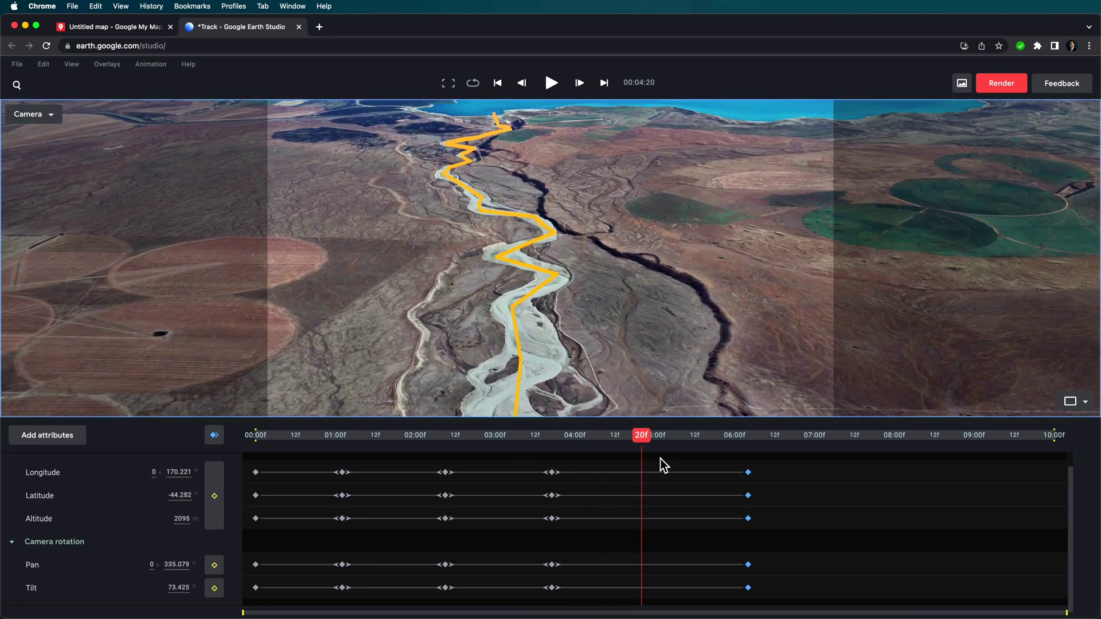
left_click(216, 436)
left_click(490, 439)
key("space")
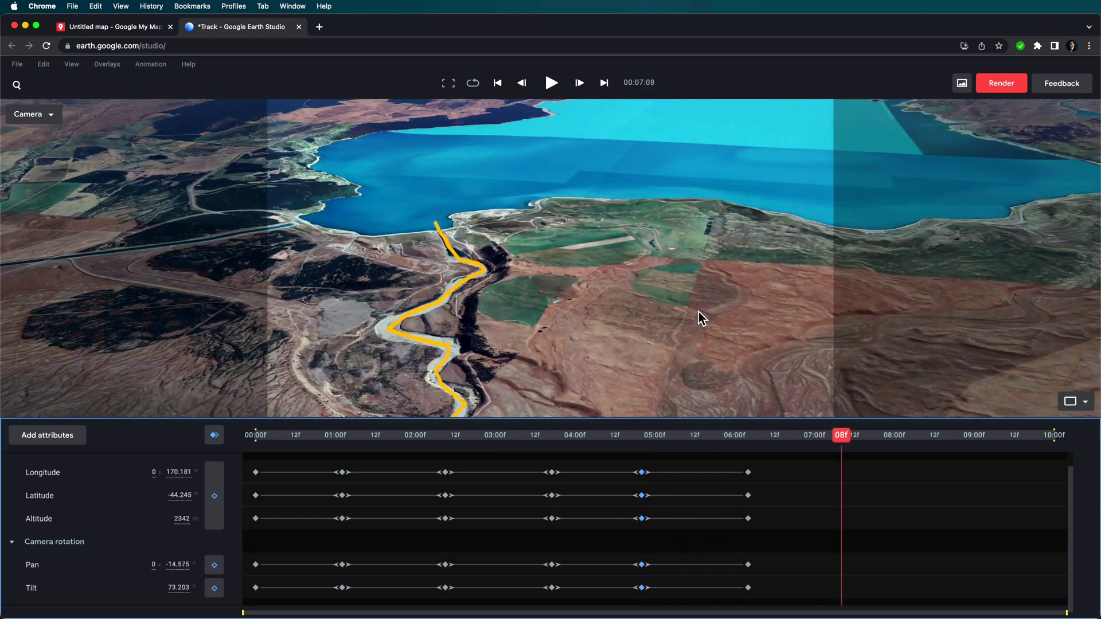
Step: Keyframe a closing side view of the river line meeting the lake at 00:07:08, with about 44° pan and 68° tilt, and play it
left_click_drag(700, 319, 617, 229)
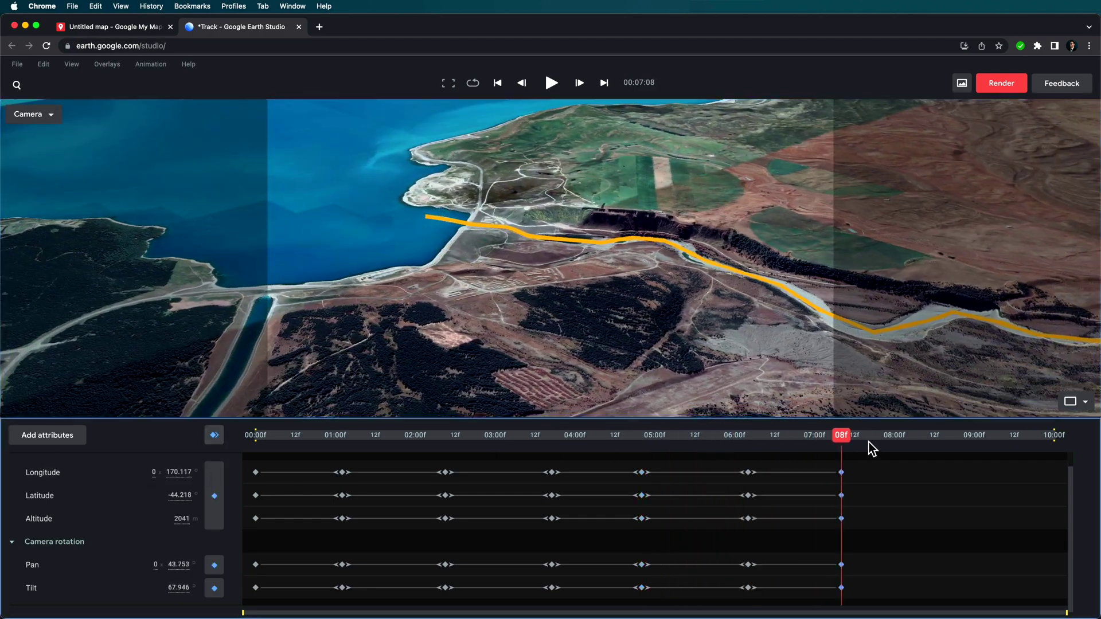
left_click(639, 527)
key("space")
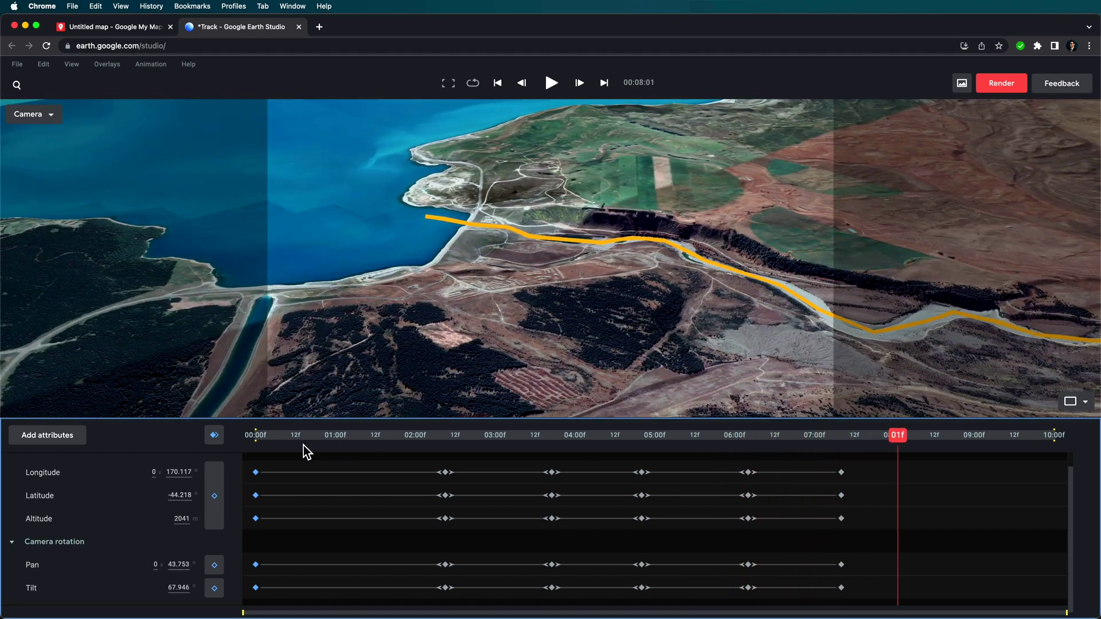
Step: Play the whole camera animation from 00:00:00 to check the flight along the river
left_click(256, 439)
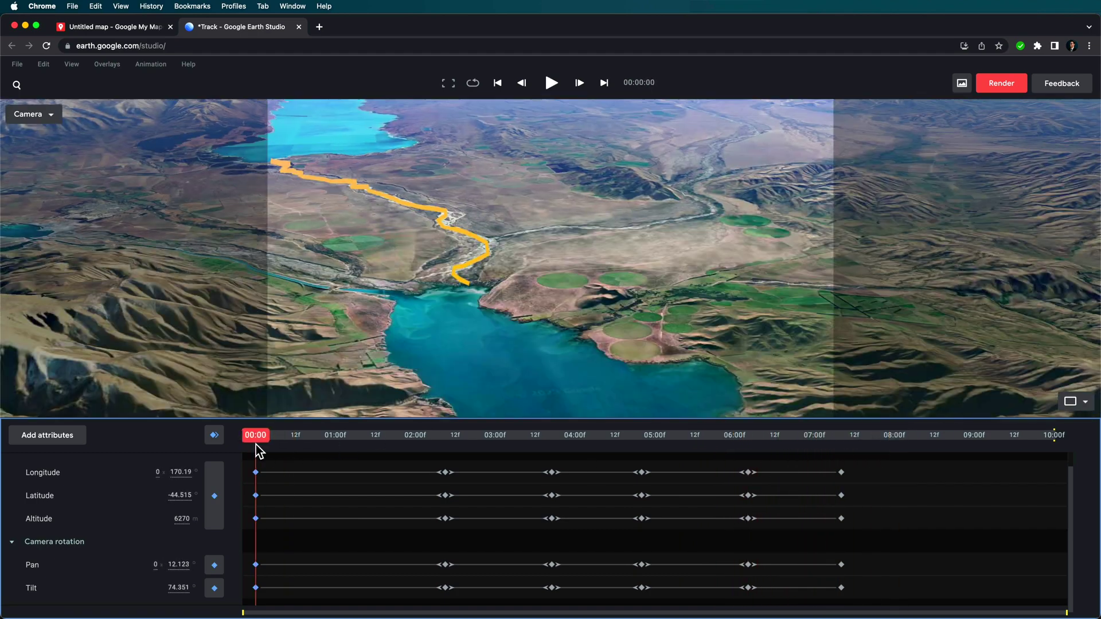
key("space")
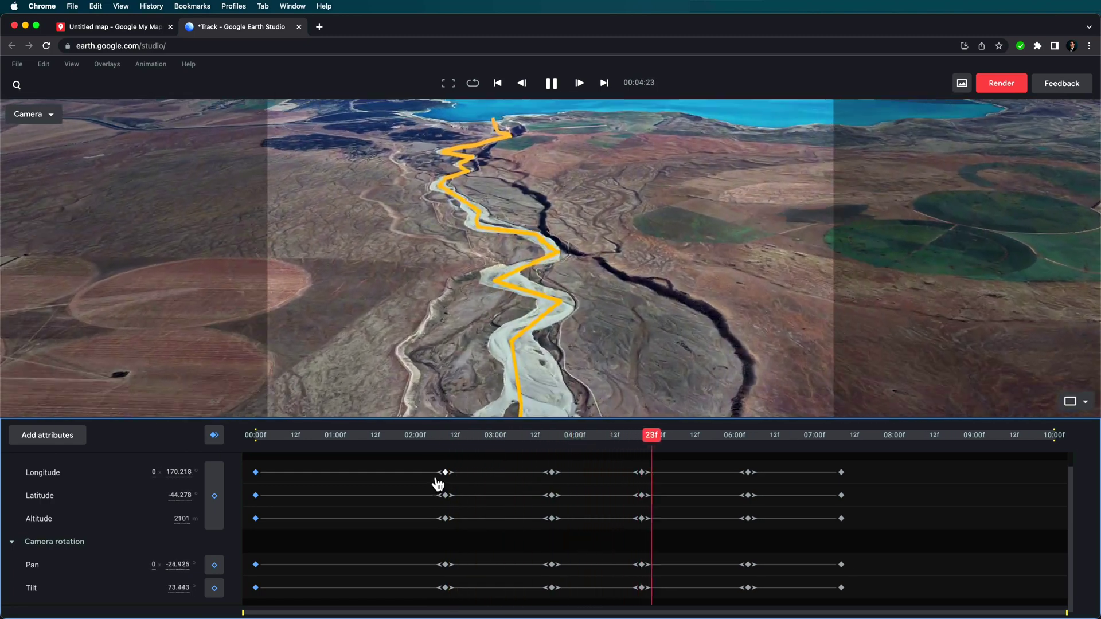
Step: Apply Auto ease to all camera position and rotation keyframes and replay the flight from the start
key("space")
left_click_drag(913, 455, 231, 613)
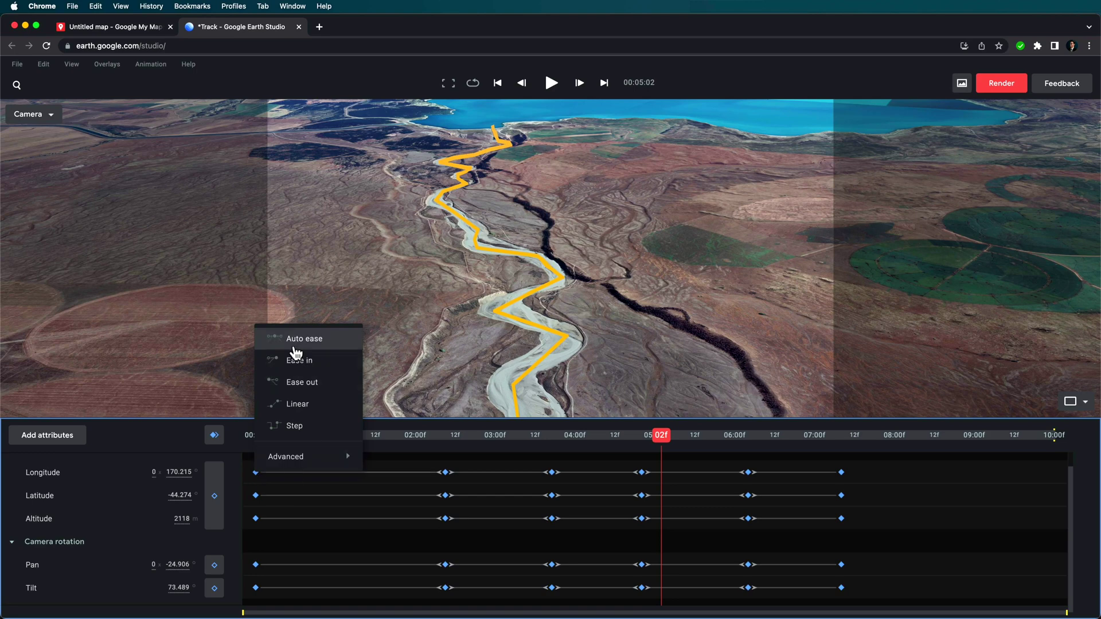
left_click(294, 347)
left_click(261, 435)
key("space")
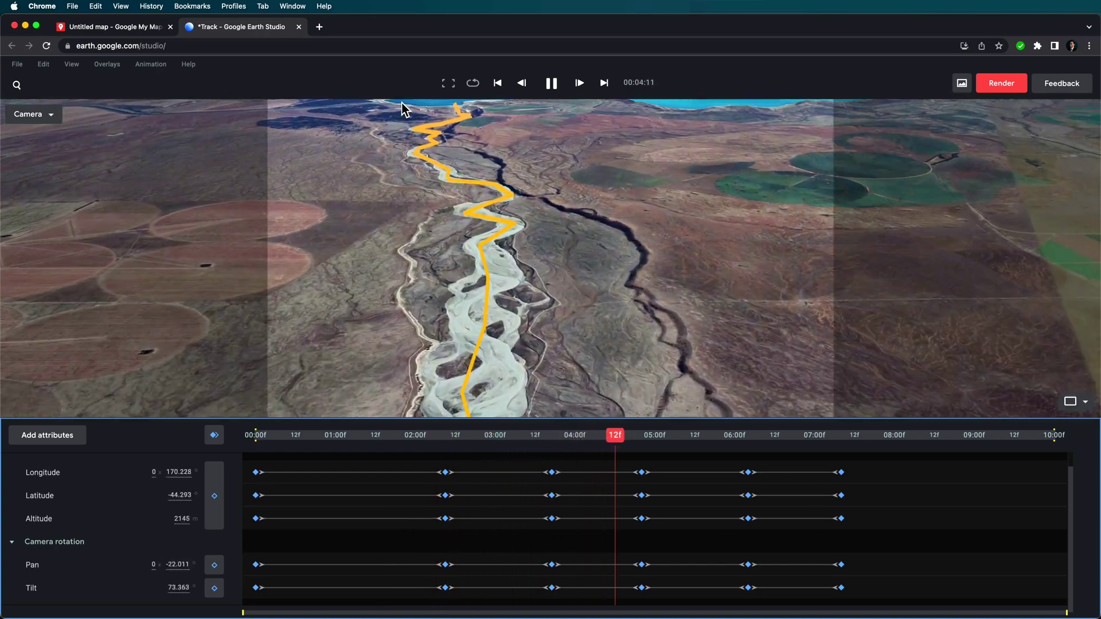
key("space")
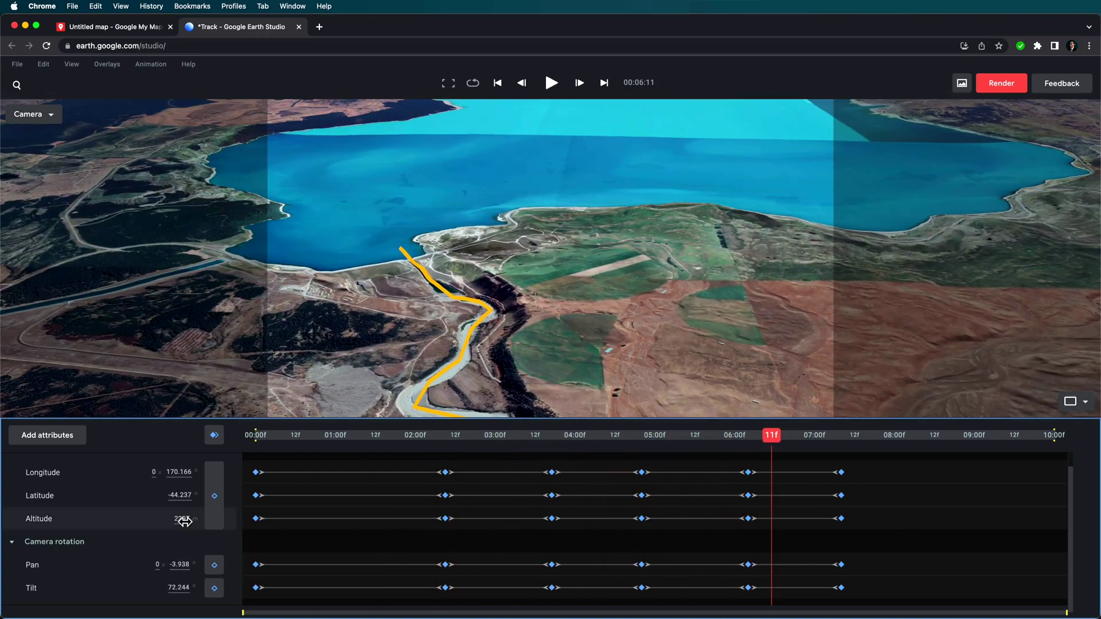
Step: Smooth the latitude and longitude speed curves by adjusting their keyframe points near 00:04:20 and just after 00:06:00
left_click(82, 479)
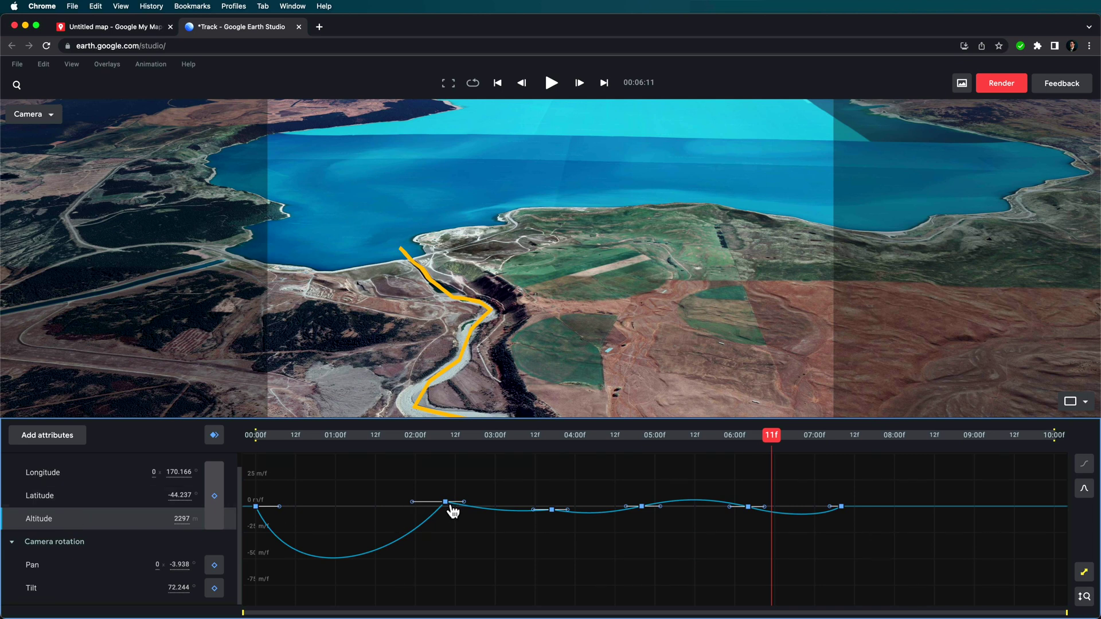
left_click_drag(454, 511, 456, 526)
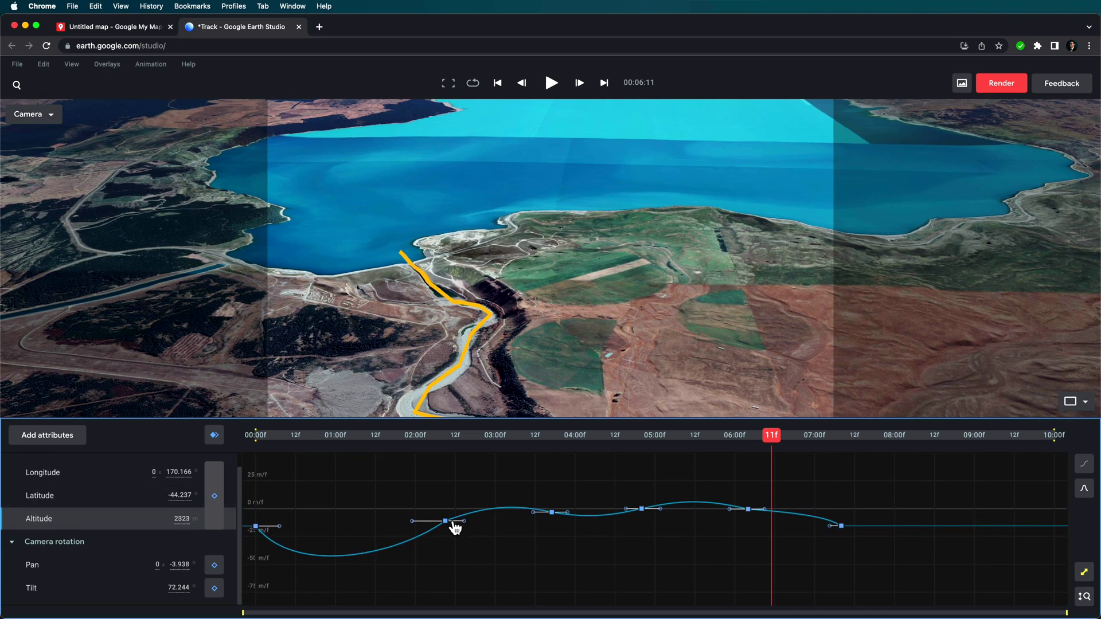
key("super+z")
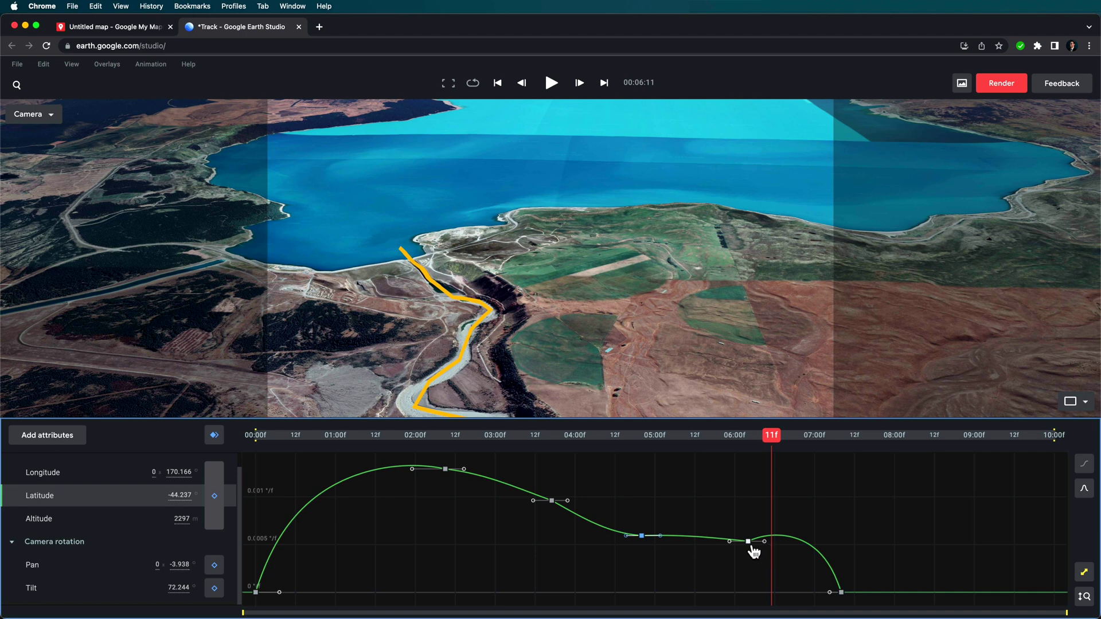
left_click_drag(755, 550, 754, 545)
left_click(90, 481)
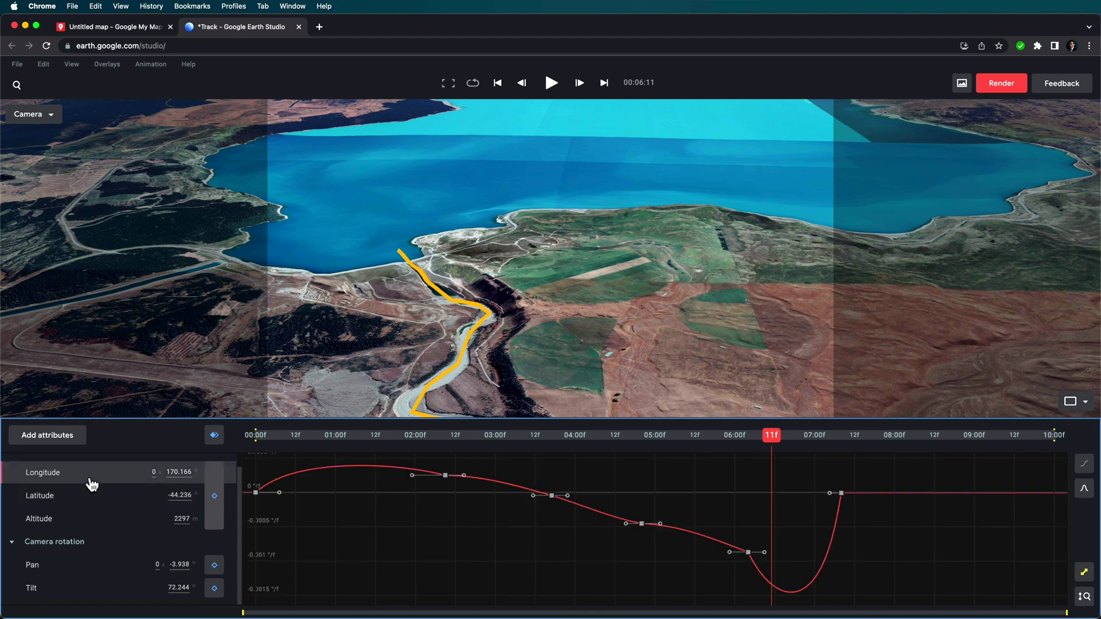
left_click_drag(755, 560, 755, 577)
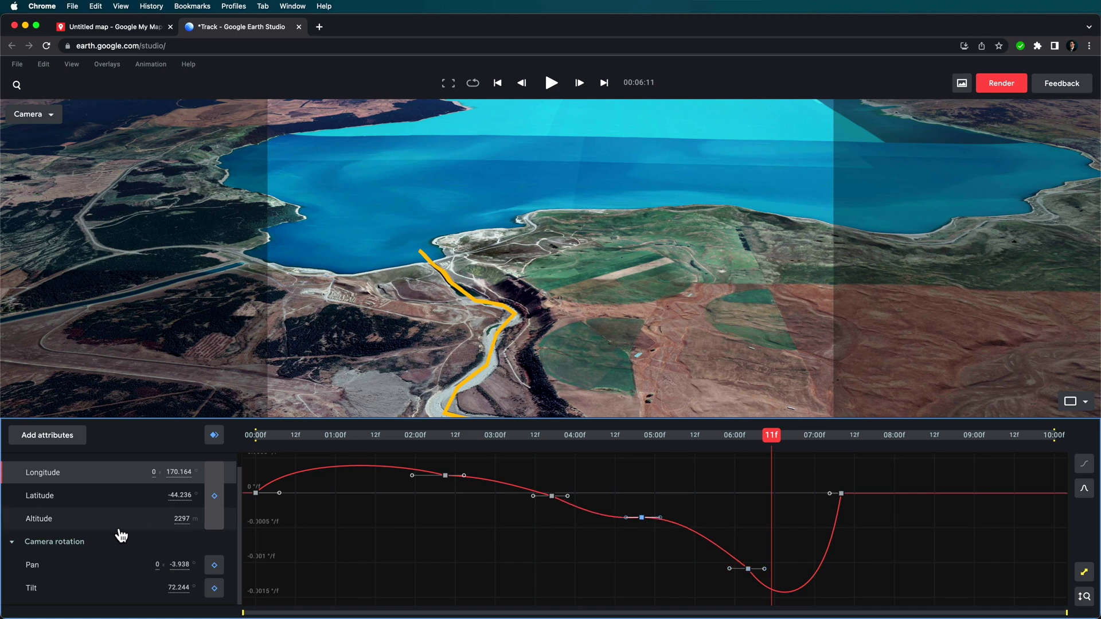
Step: Lower the second keyframe point on the pan speed curve to smooth the camera rotation, and replay the animation
left_click(92, 526)
left_click(91, 570)
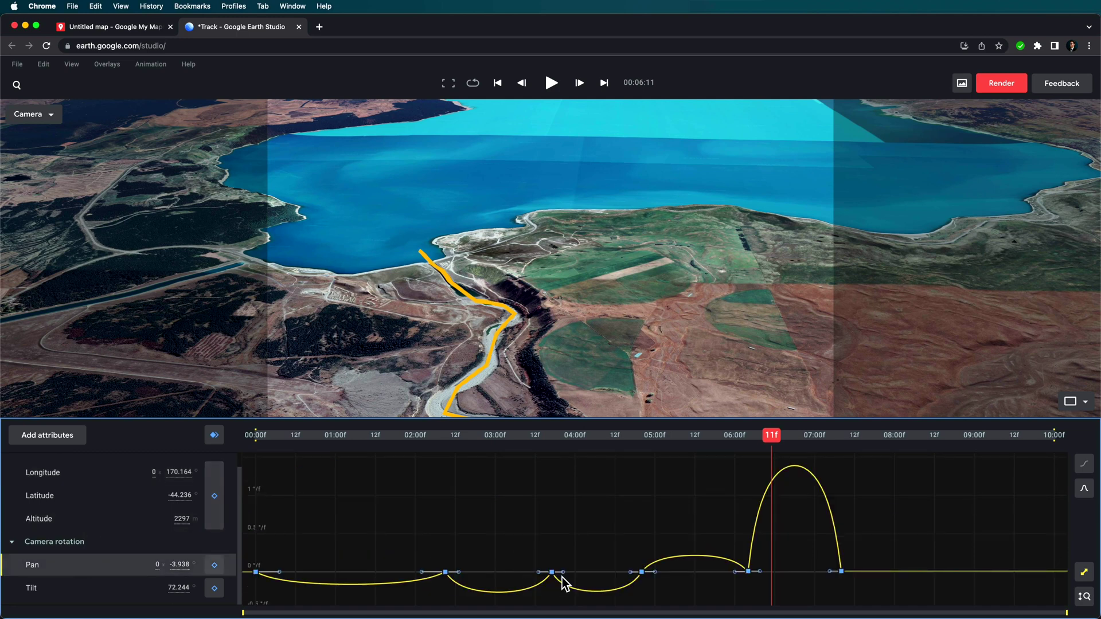
left_click_drag(561, 582, 560, 599)
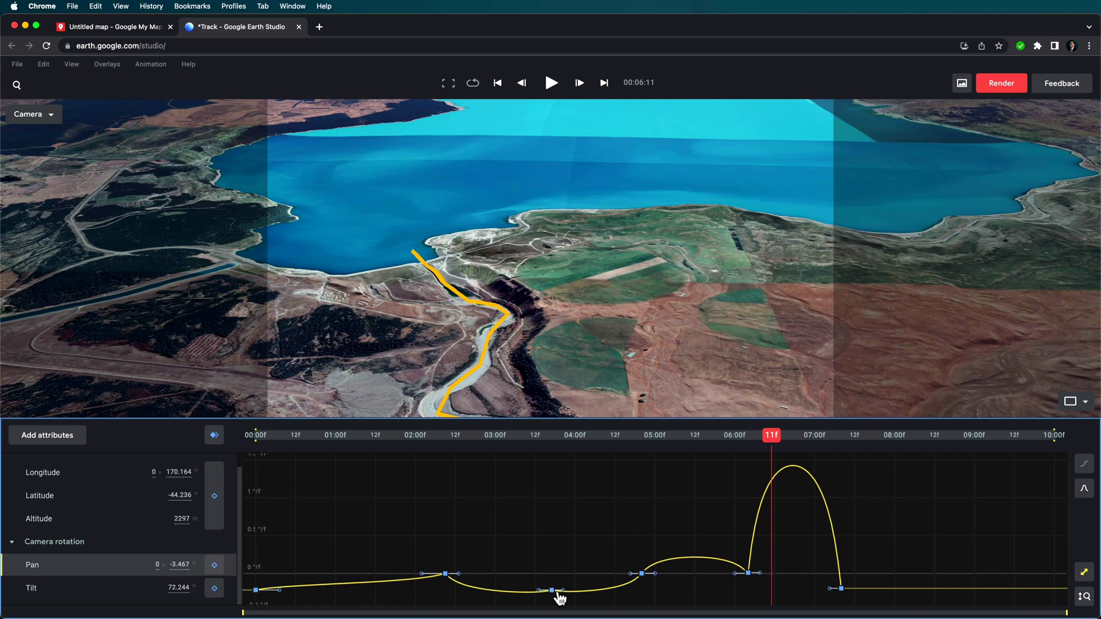
key("super+z")
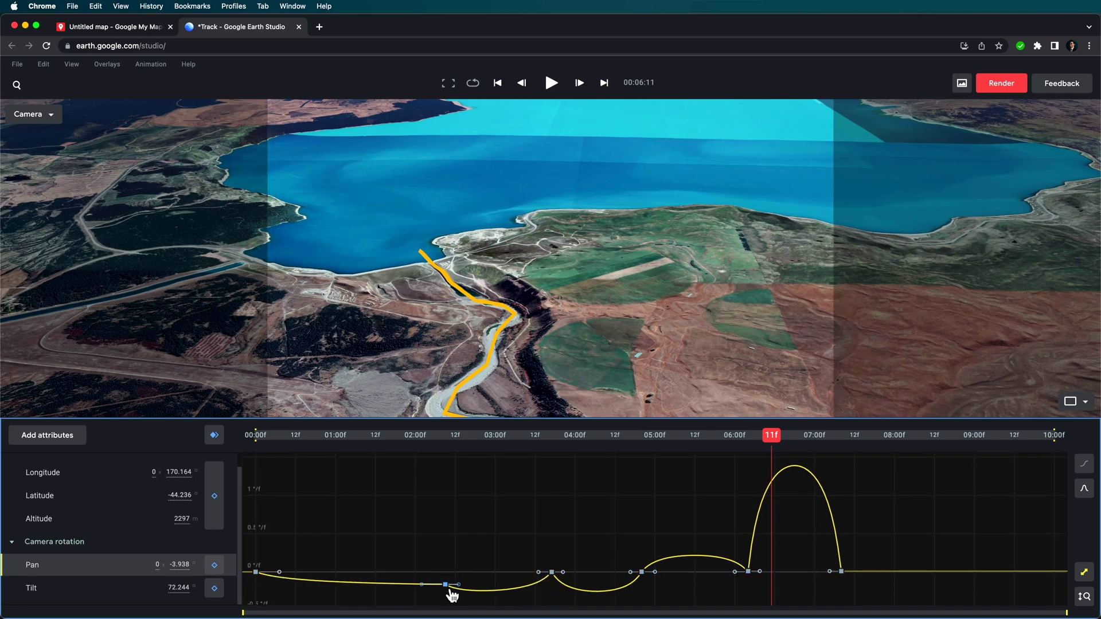
key("space")
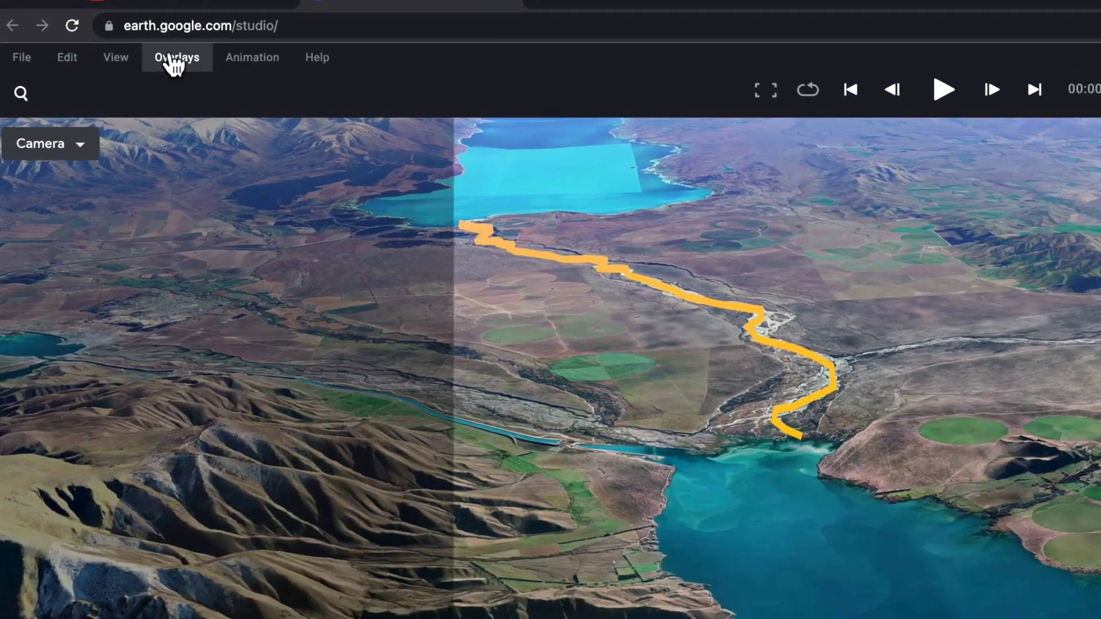
Step: Show the overlays list to check the river line's visibility, and scrub the flight from 00:00:00 to about 00:03:13
left_click(132, 60)
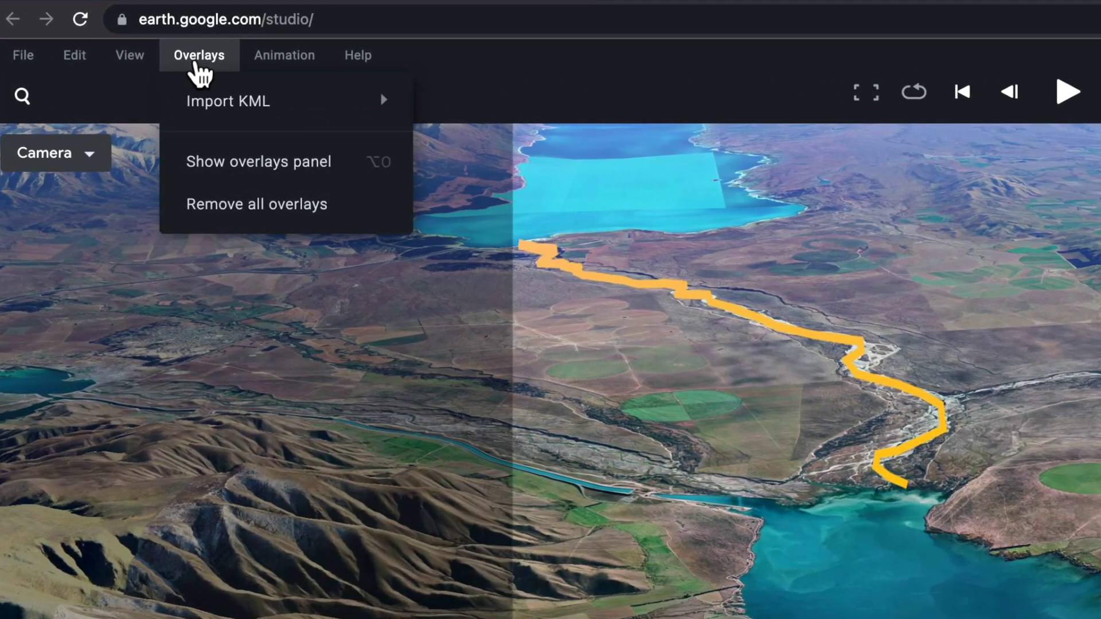
left_click(219, 166)
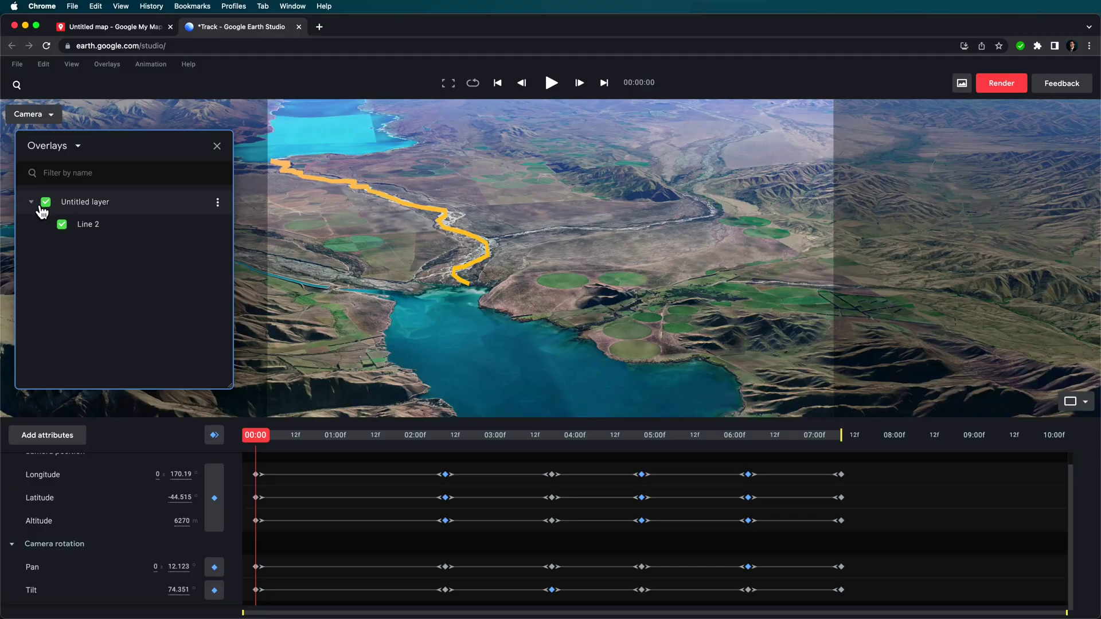
left_click_drag(261, 446, 337, 449)
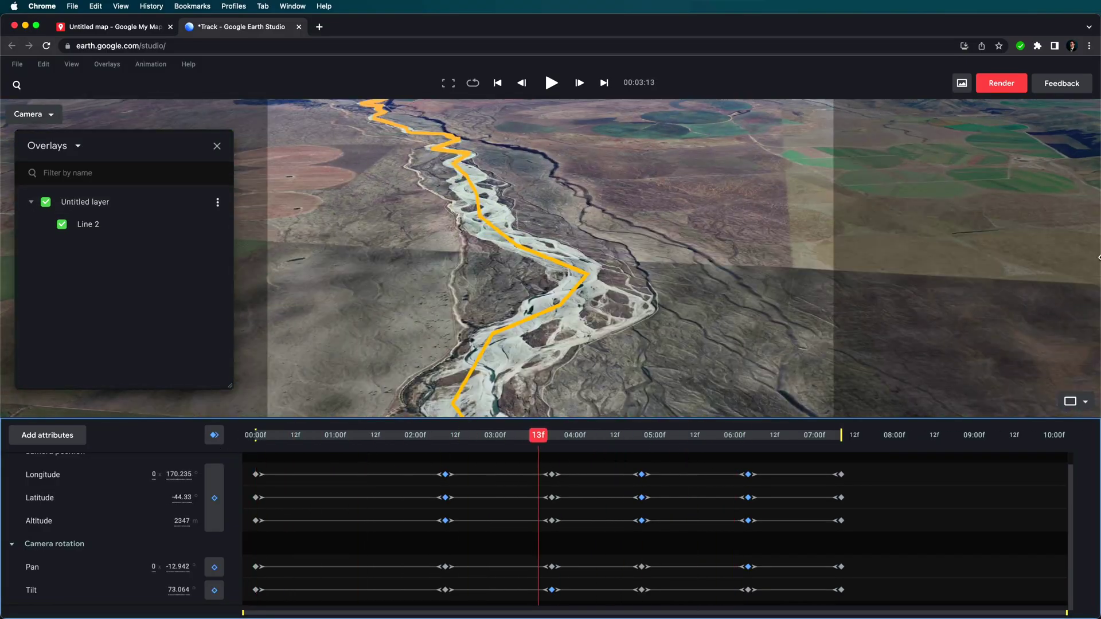
Step: Render Track as a JPEG sequence into the Track Map folder, with the attribution moved to X 1500, Y 940, and allow saving
left_click(1012, 84)
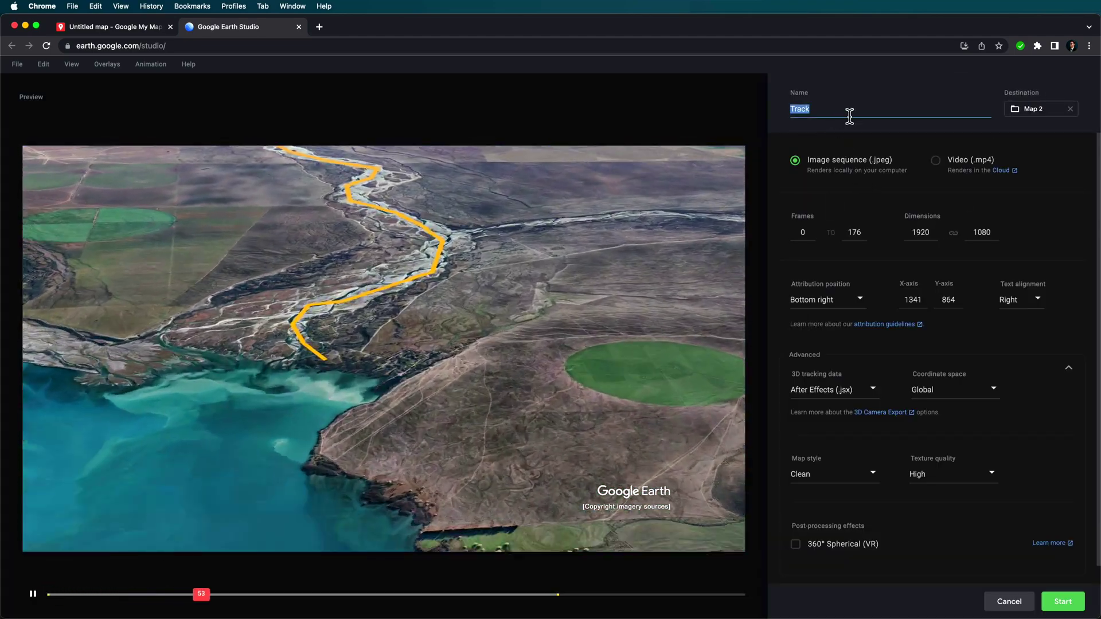
left_click(1019, 107)
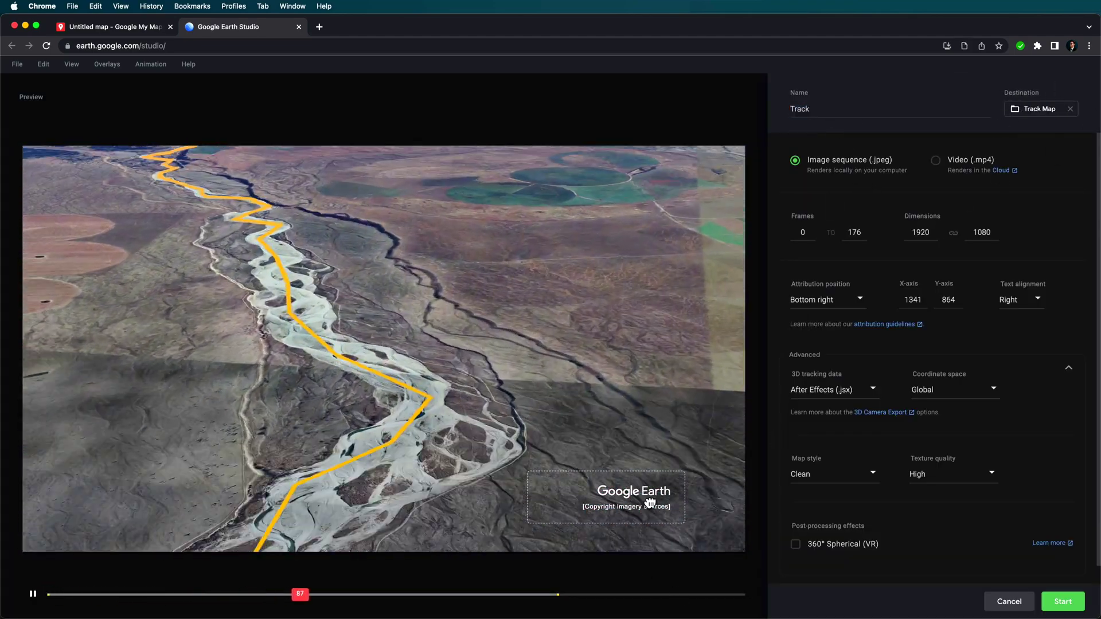
left_click_drag(650, 503, 796, 573)
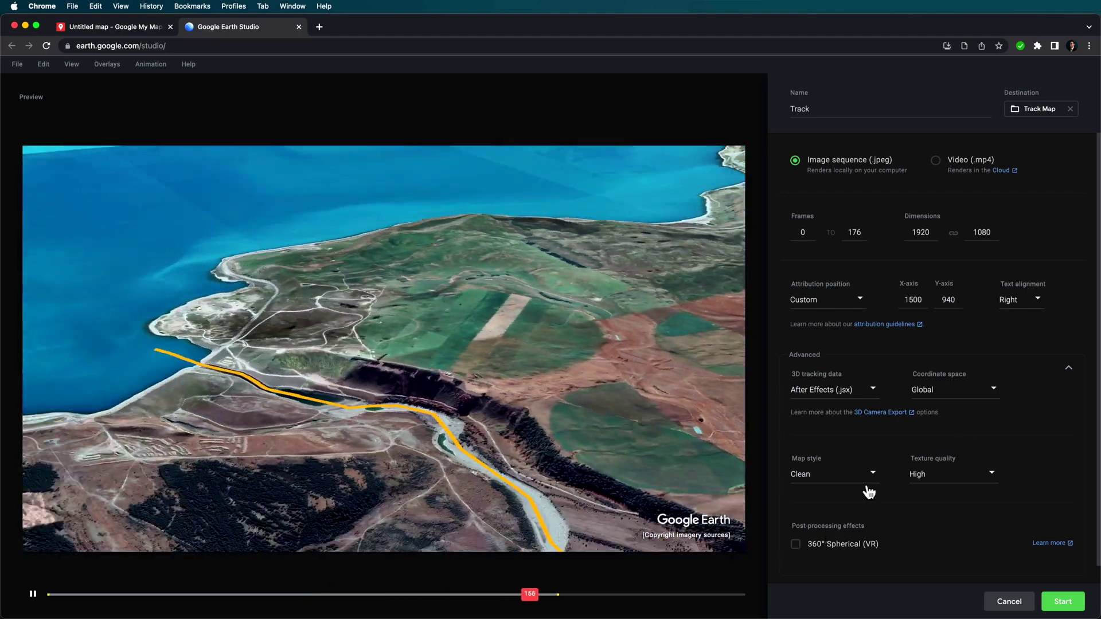
left_click(828, 478)
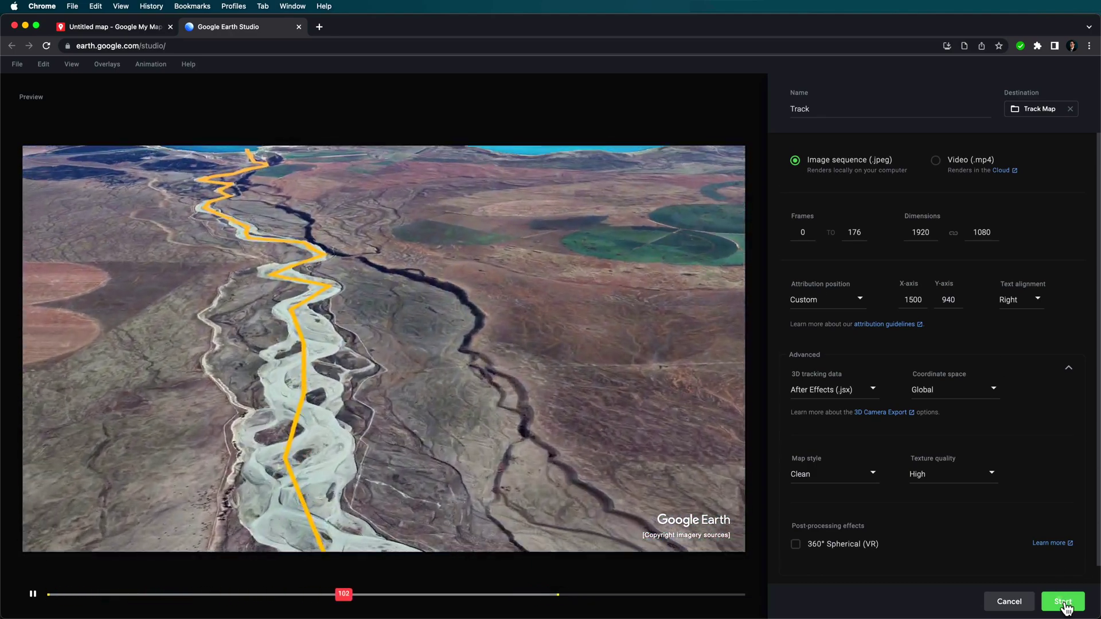
left_click(1064, 602)
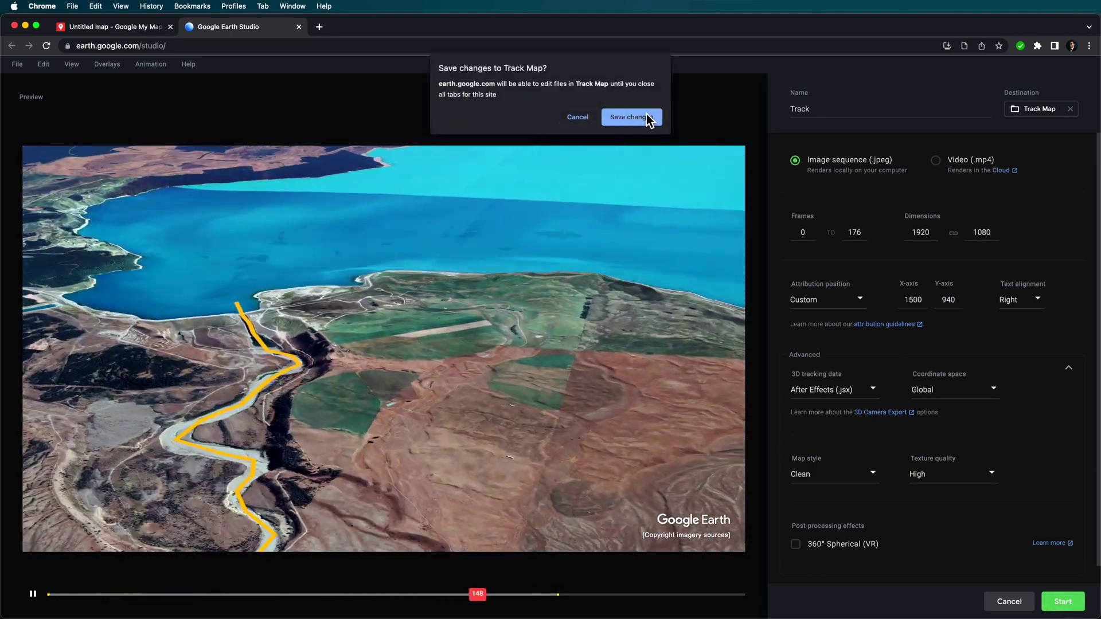
left_click(647, 117)
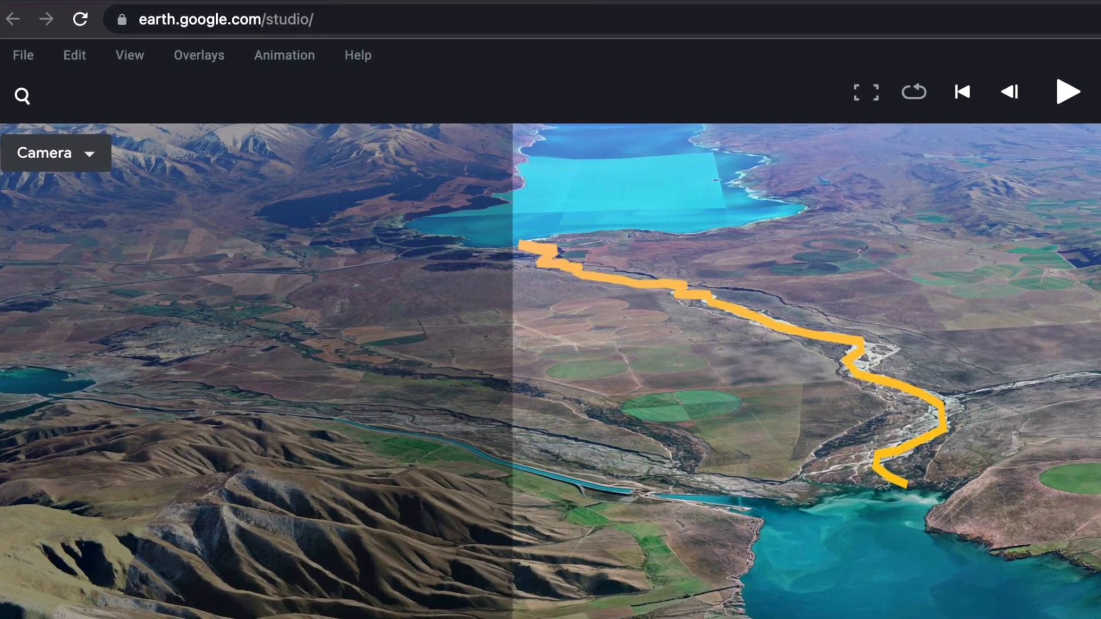
Step: Hide the Untitled layer overlay so the river line is turned off
left_click(218, 63)
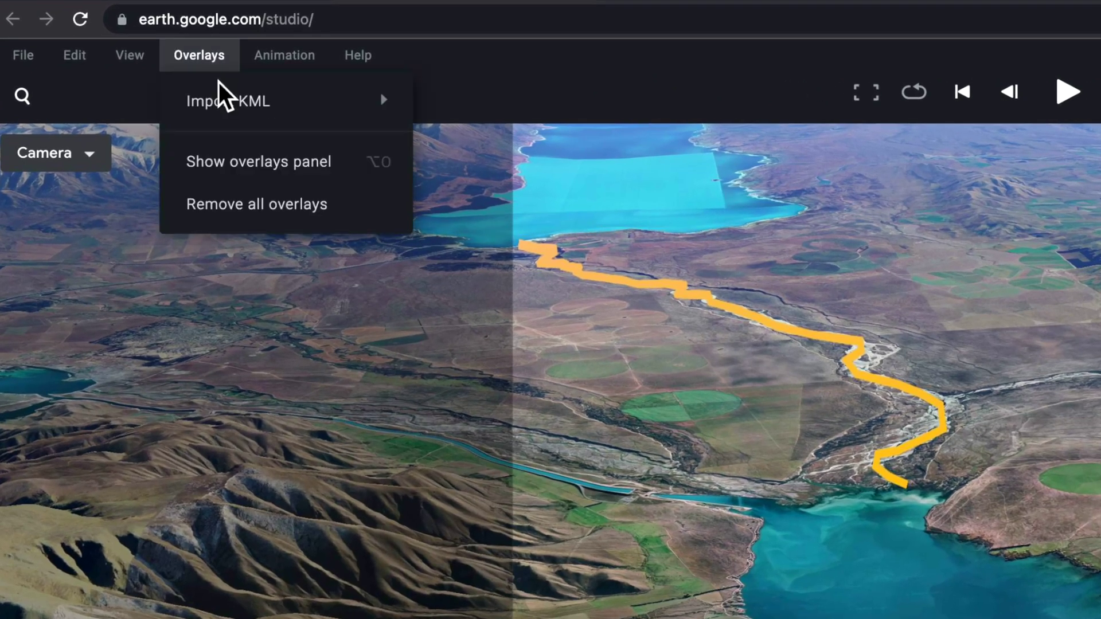
left_click(221, 180)
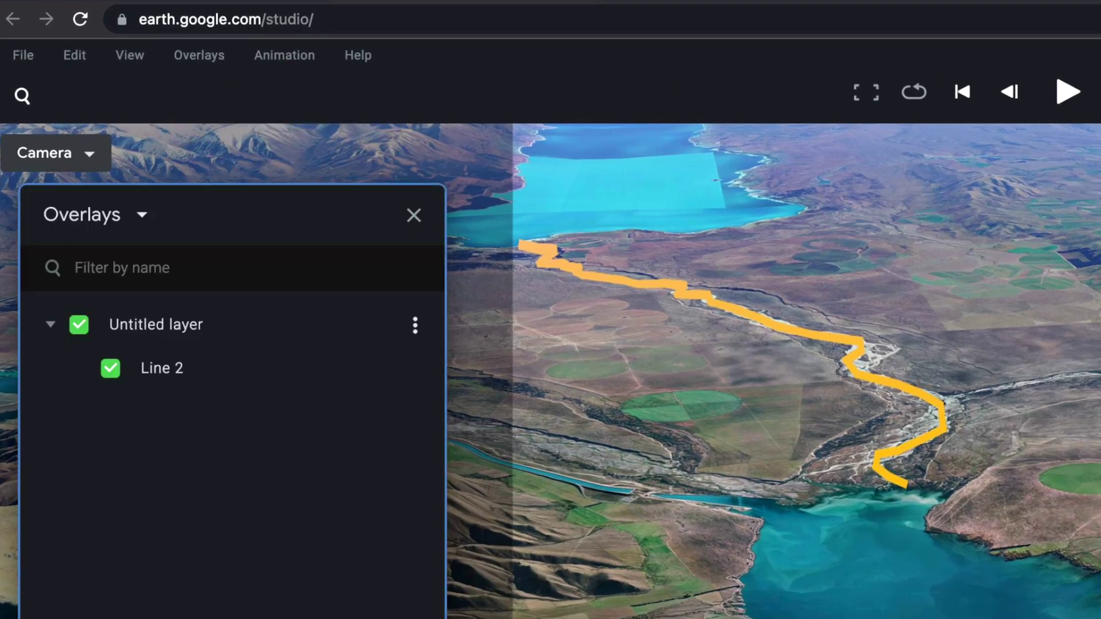
left_click(80, 325)
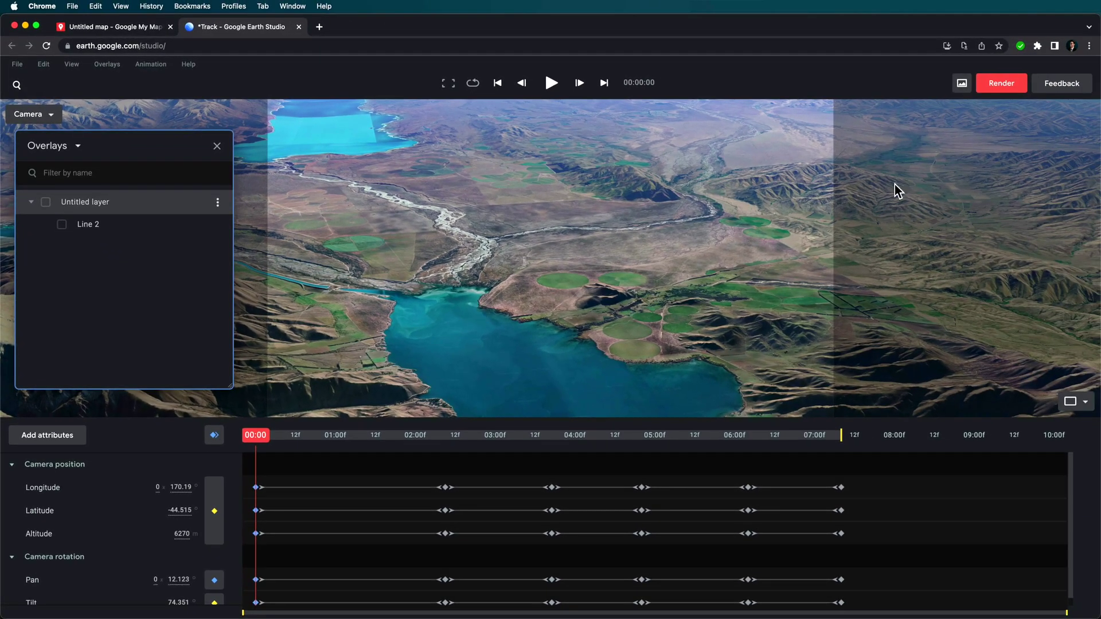
Step: Render the version without the line as Track 2 into the Track Map folder, with the attribution moved to X 1500, Y 940
left_click(1012, 86)
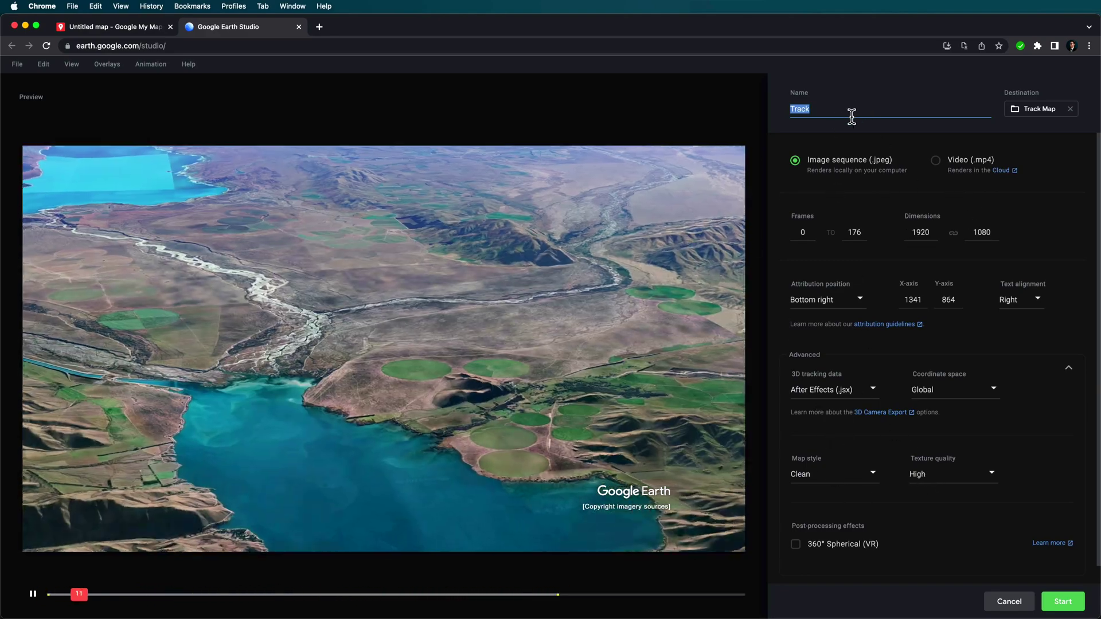
left_click(850, 113)
type("2")
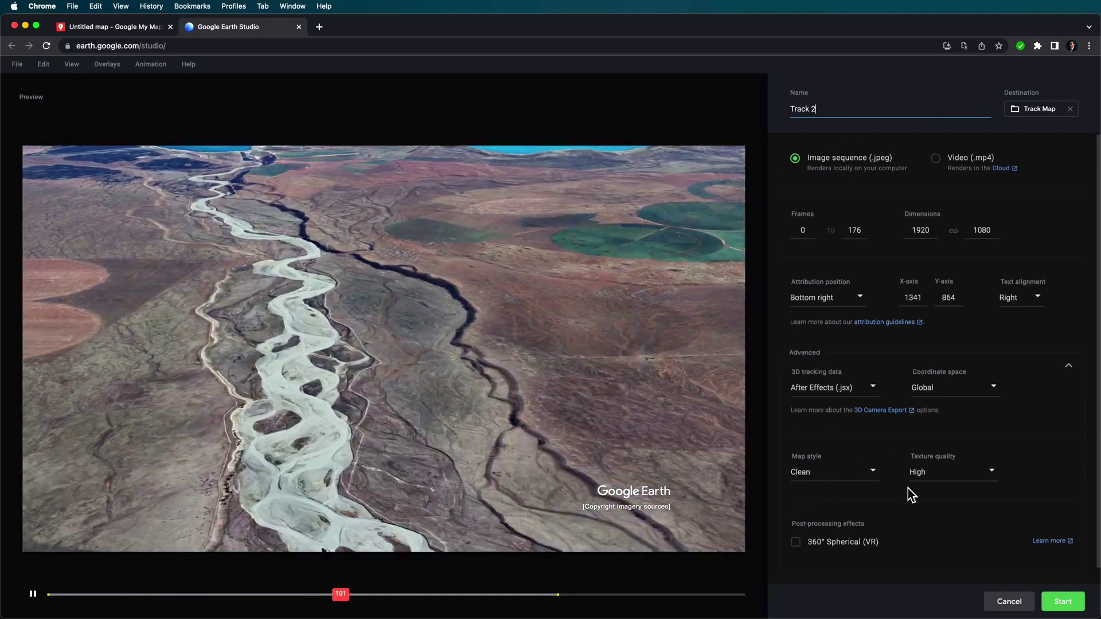
scroll(940, 488, "down", 1)
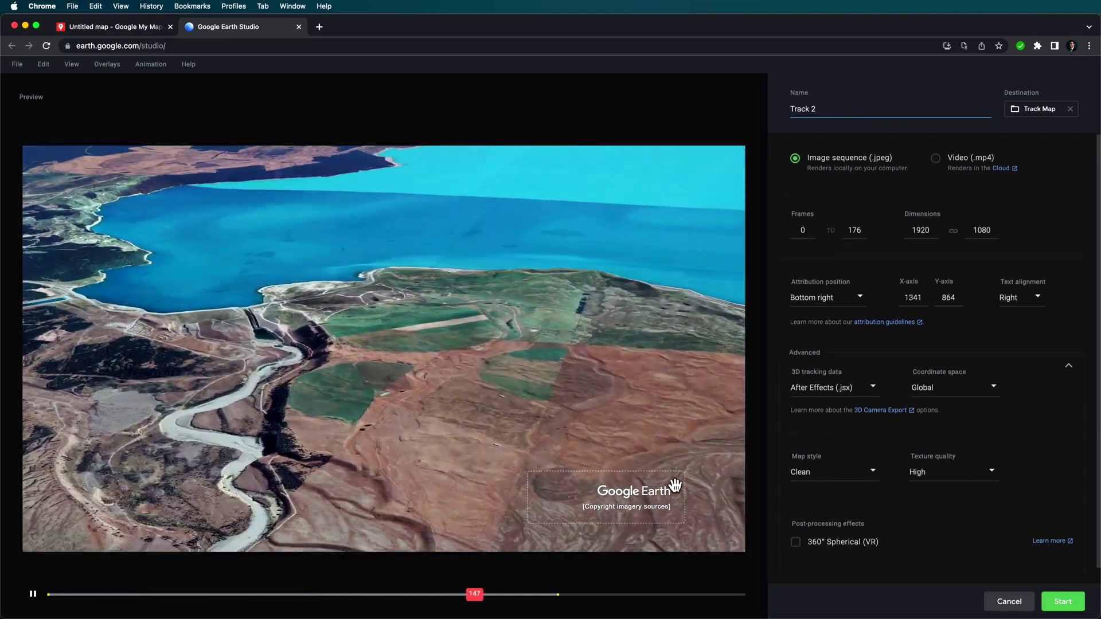
left_click_drag(676, 486, 772, 533)
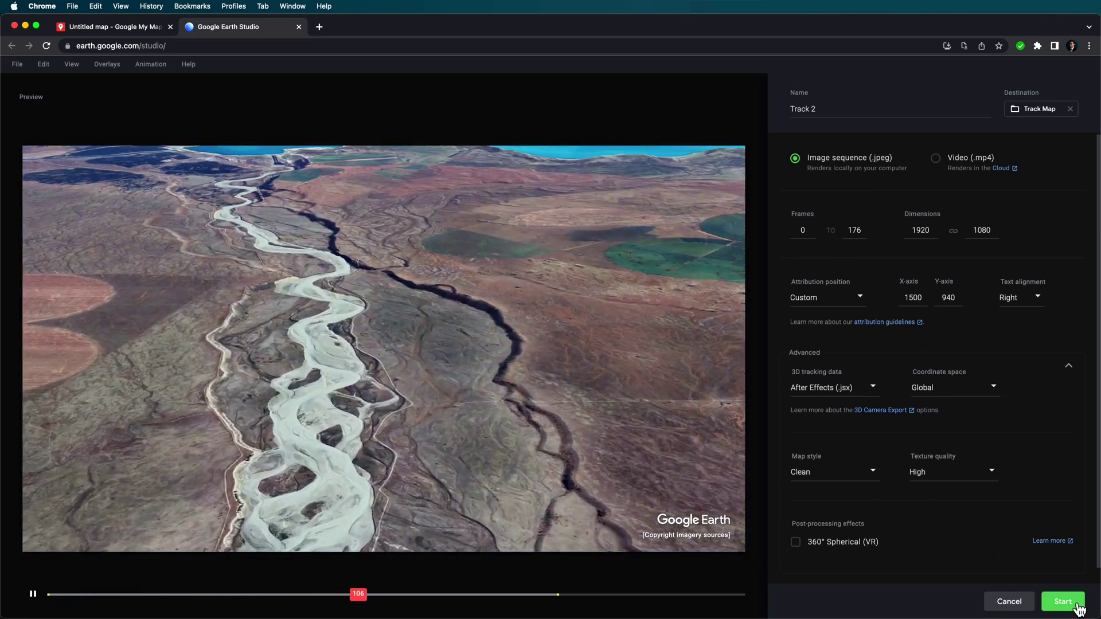
left_click(1062, 601)
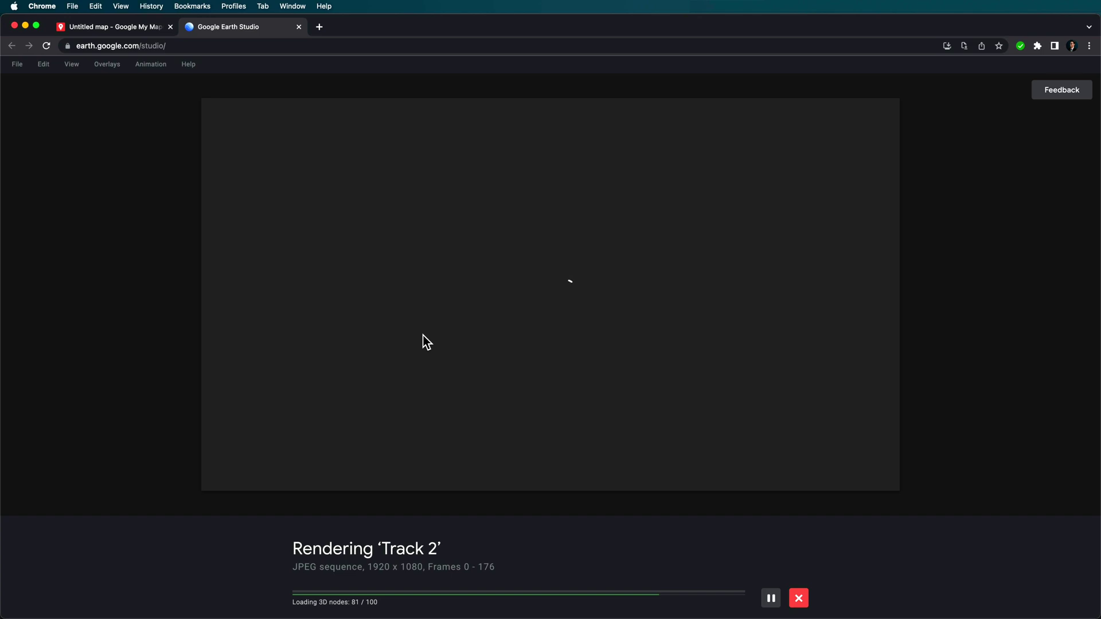
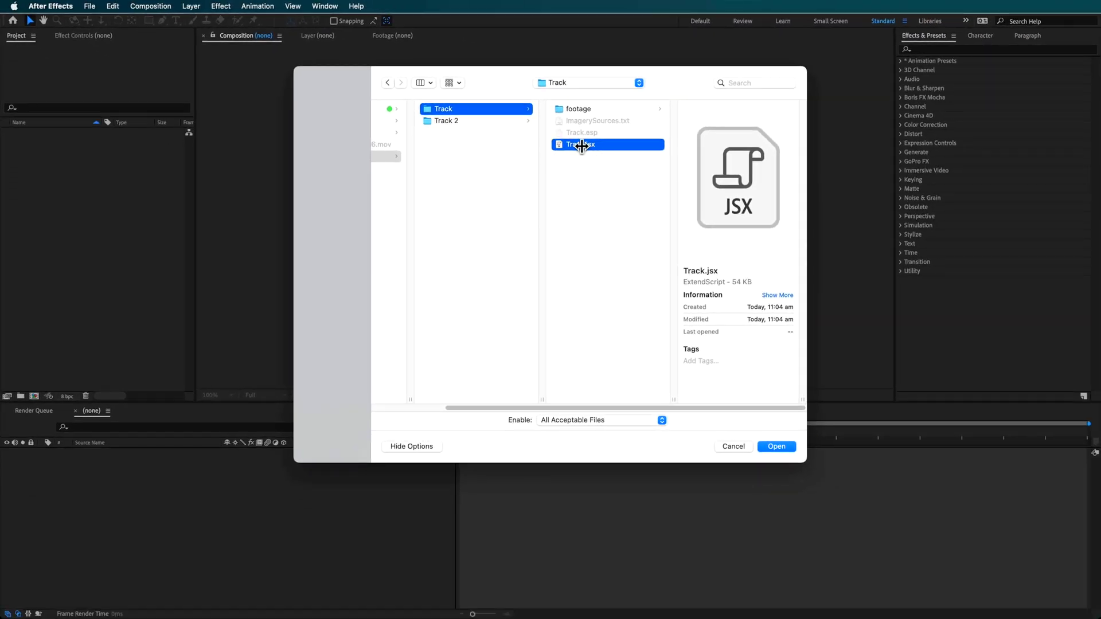
Step: In After Effects, run the Track.jsx script from the Track folder and scrub the imported sequence to its end
left_click(776, 446)
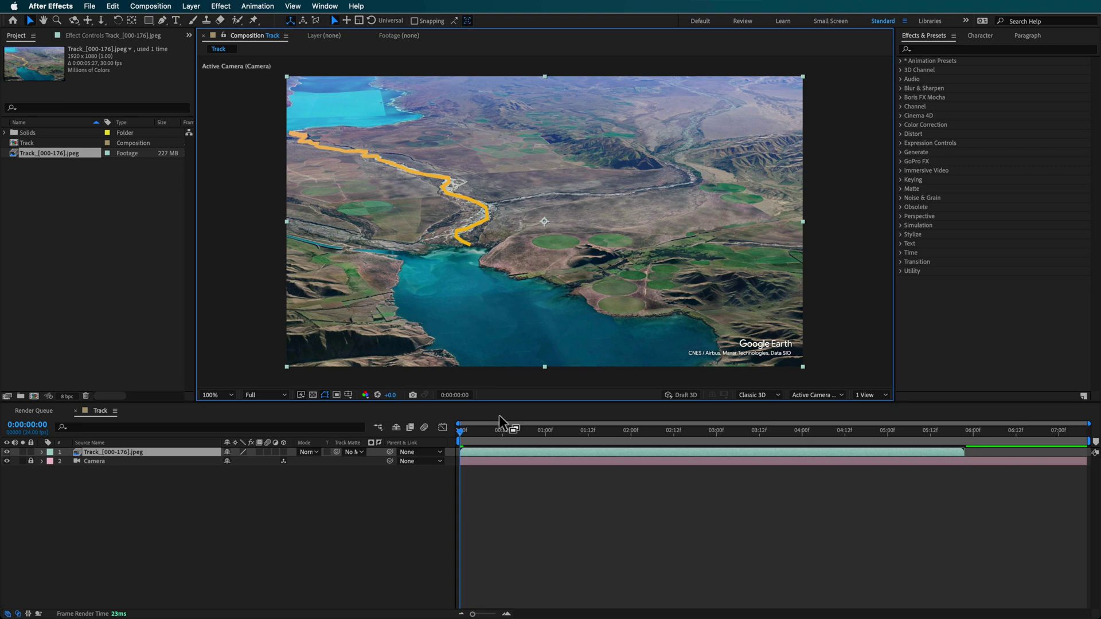
left_click_drag(463, 435, 967, 460)
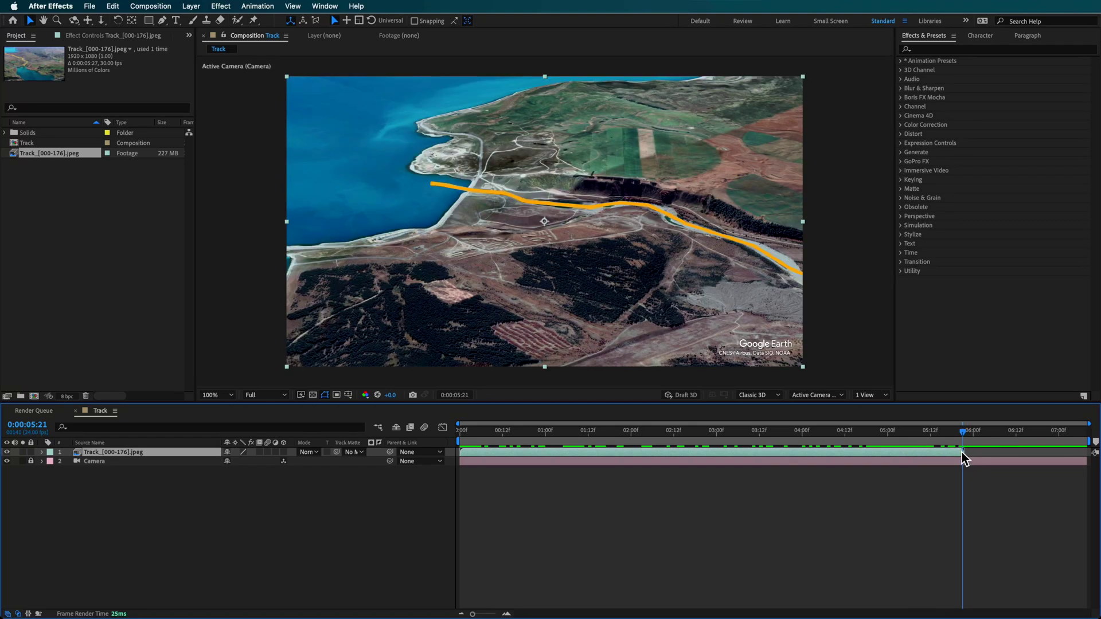
Step: Run the Track 2.jsx script from the Track 2 folder inside Track Map to import the version without the line
left_click(89, 6)
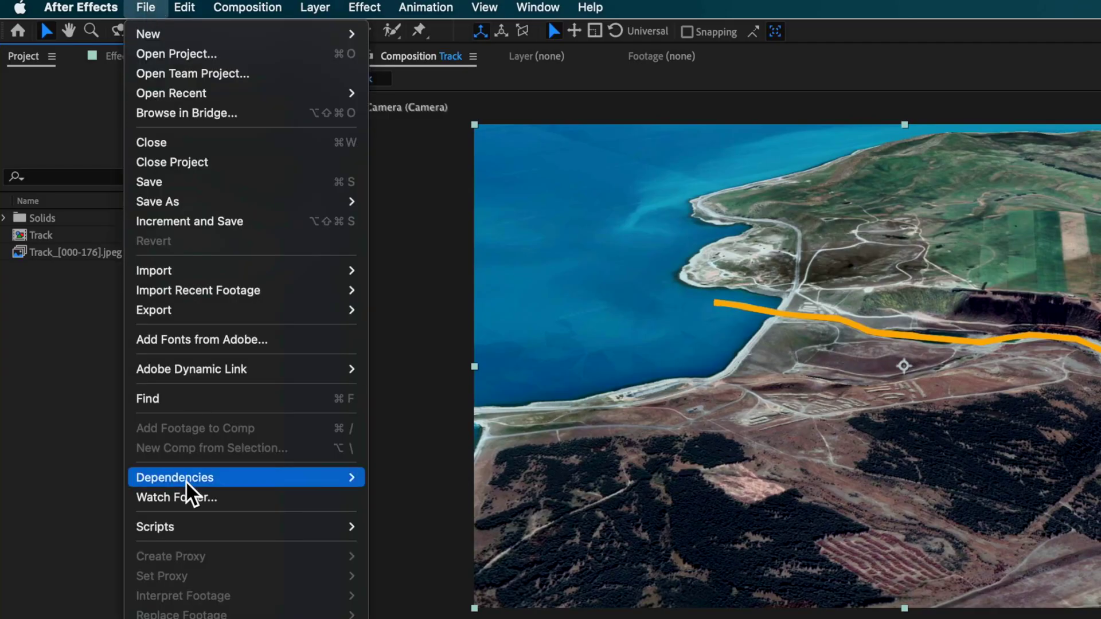
mouse_move(113, 319)
left_click(421, 526)
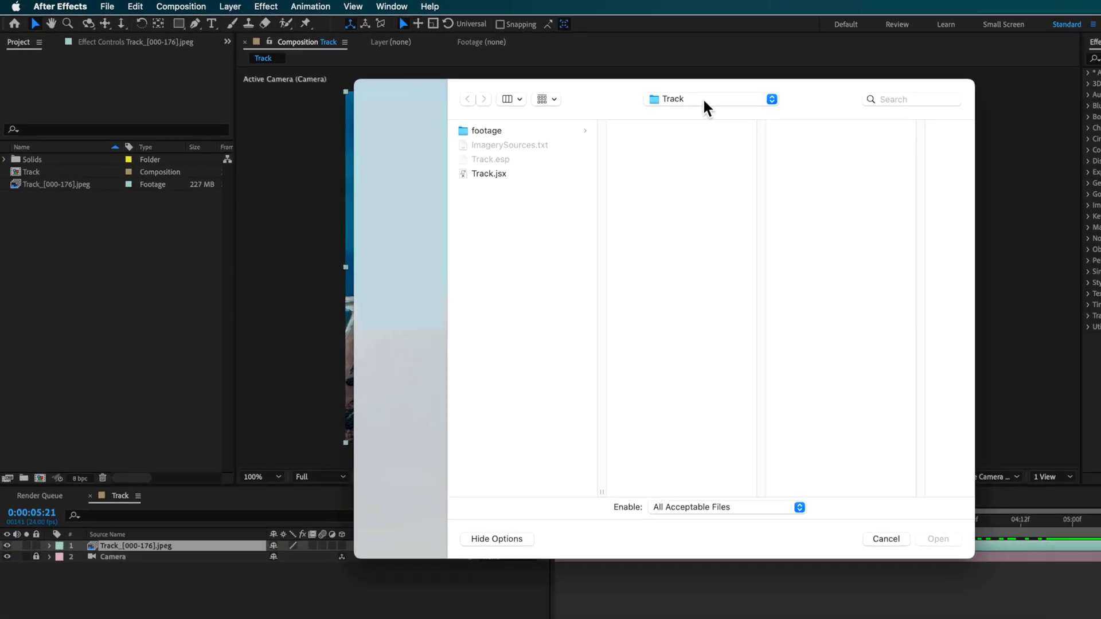
left_click(704, 104)
left_click(584, 98)
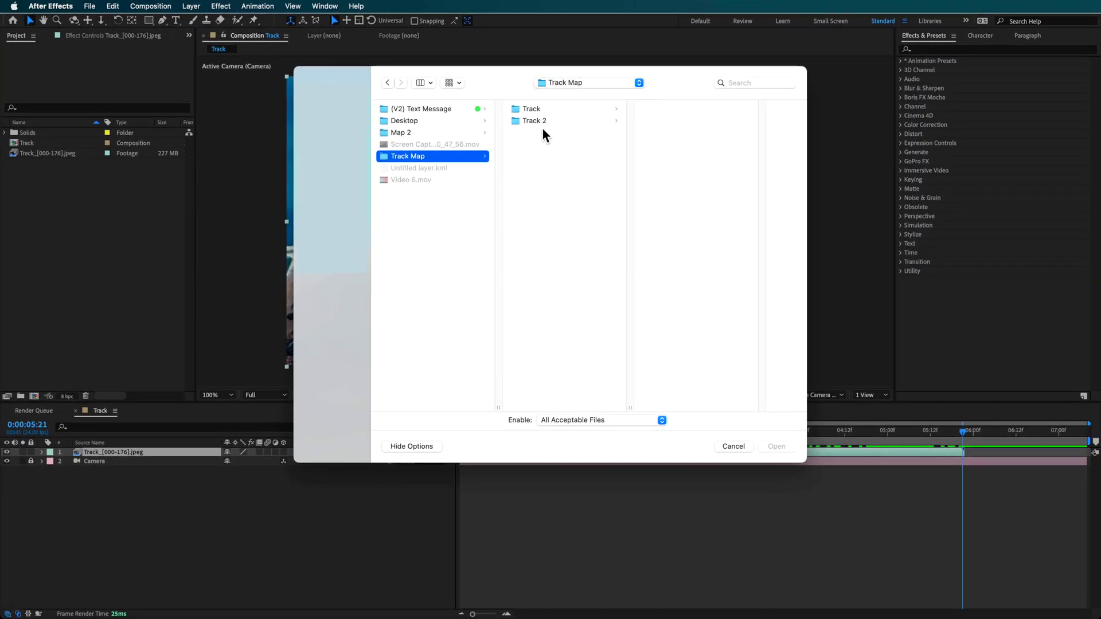
left_click(539, 121)
left_click(677, 145)
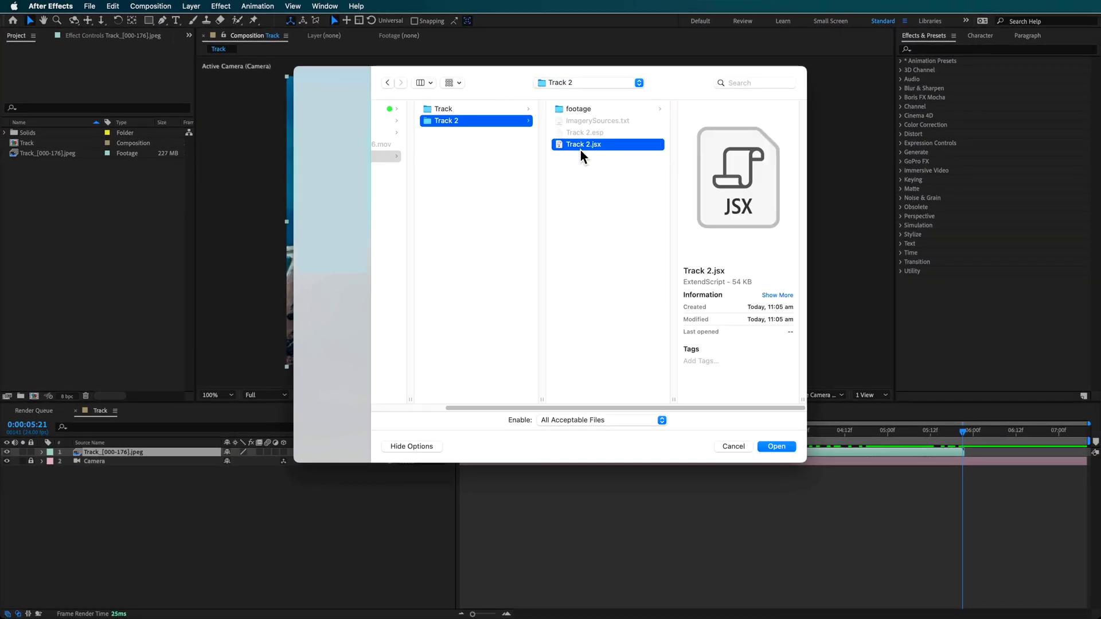
left_click(776, 446)
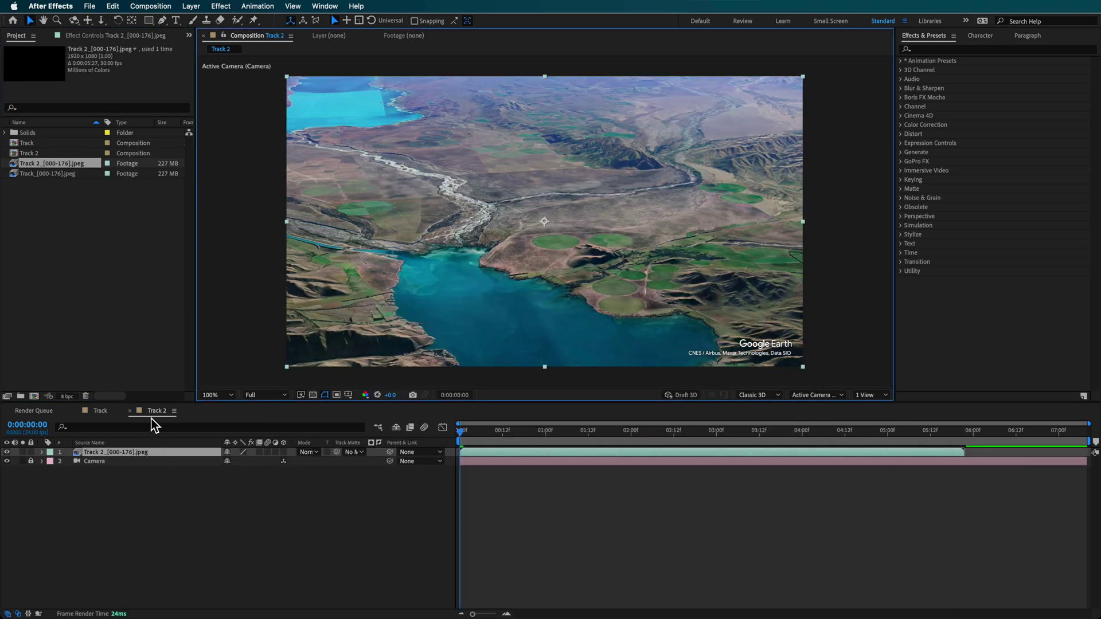
Step: Copy the Track 2 image-sequence layer into the Track composition and place it directly beneath the Track sequence layer
left_click(94, 411)
left_click(153, 411)
left_click(492, 431)
left_click_drag(508, 434, 458, 434)
key("super+c")
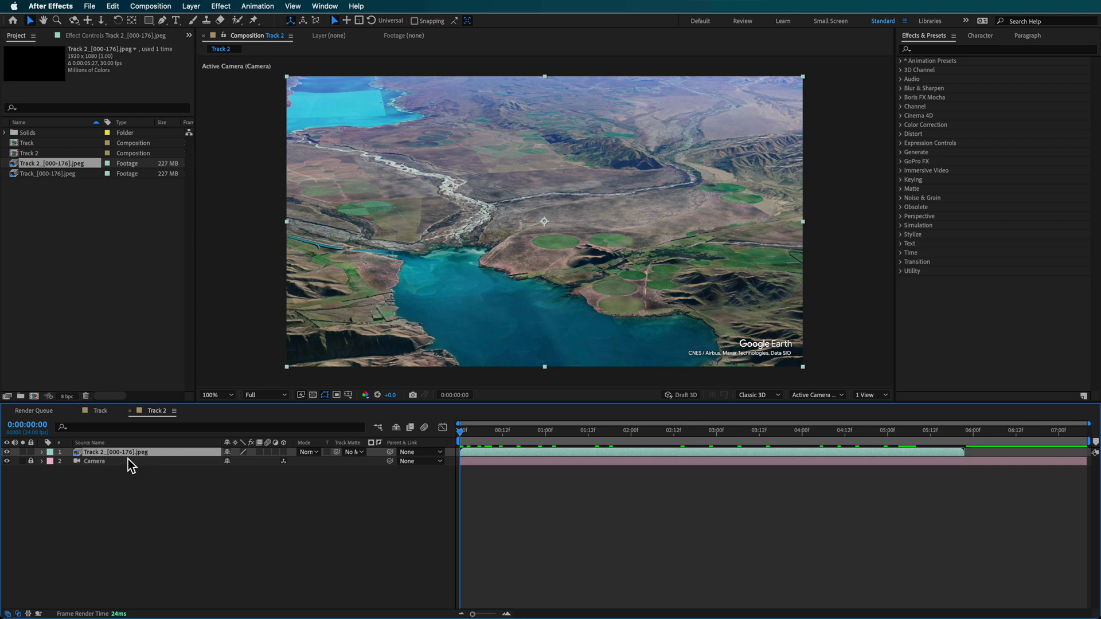
left_click(105, 411)
key("super+v")
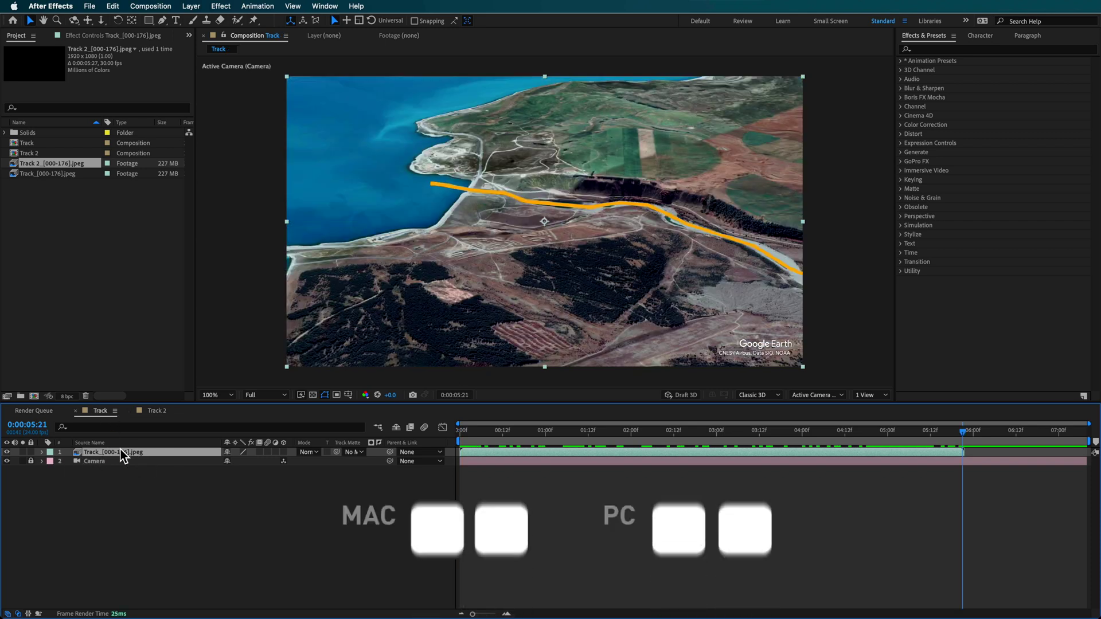
left_click_drag(114, 461, 111, 465)
left_click(101, 453)
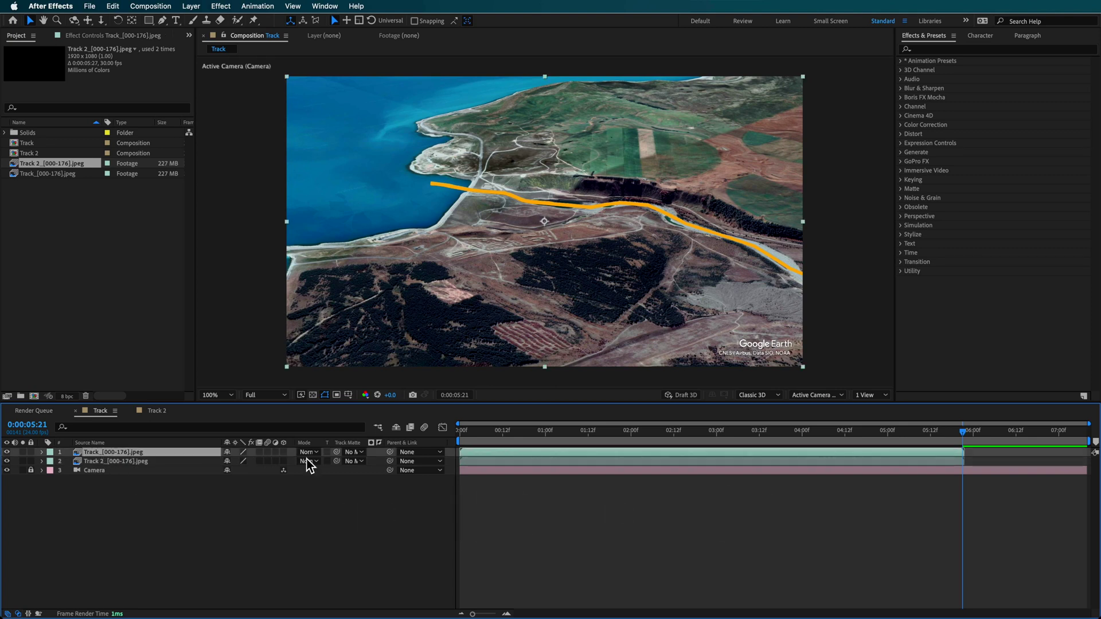
Step: Scrub the Track composition to about 0:00:02:23 and toggle the Track layer's visibility to compare the versions with and without the line
left_click_drag(471, 439, 718, 454)
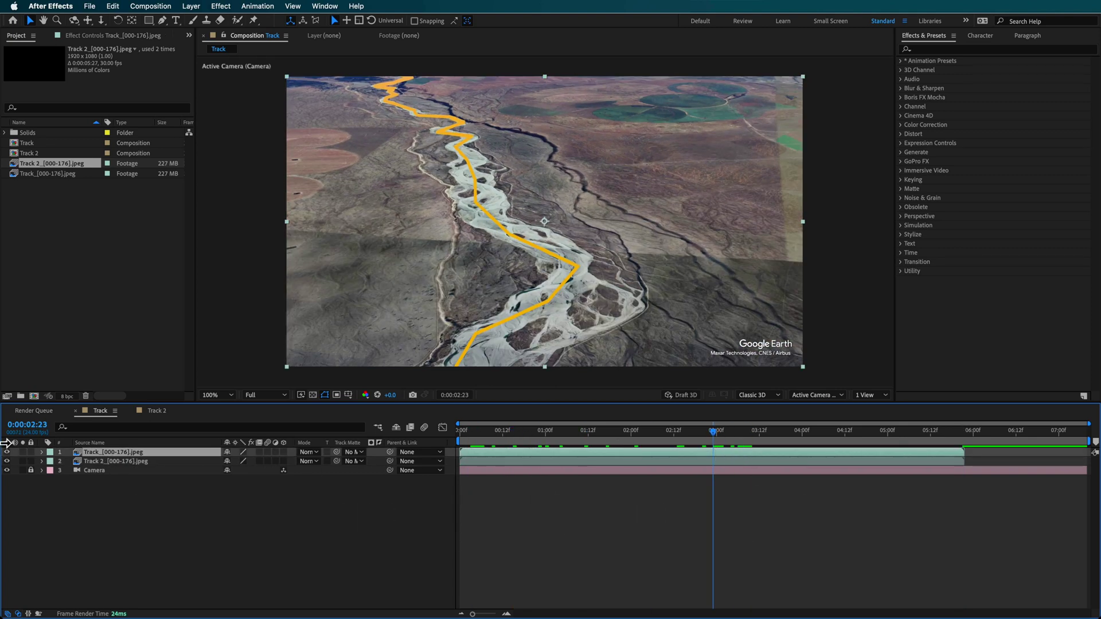
left_click(6, 452)
left_click(7, 451)
left_click(7, 452)
left_click(6, 451)
left_click(6, 452)
left_click(6, 452)
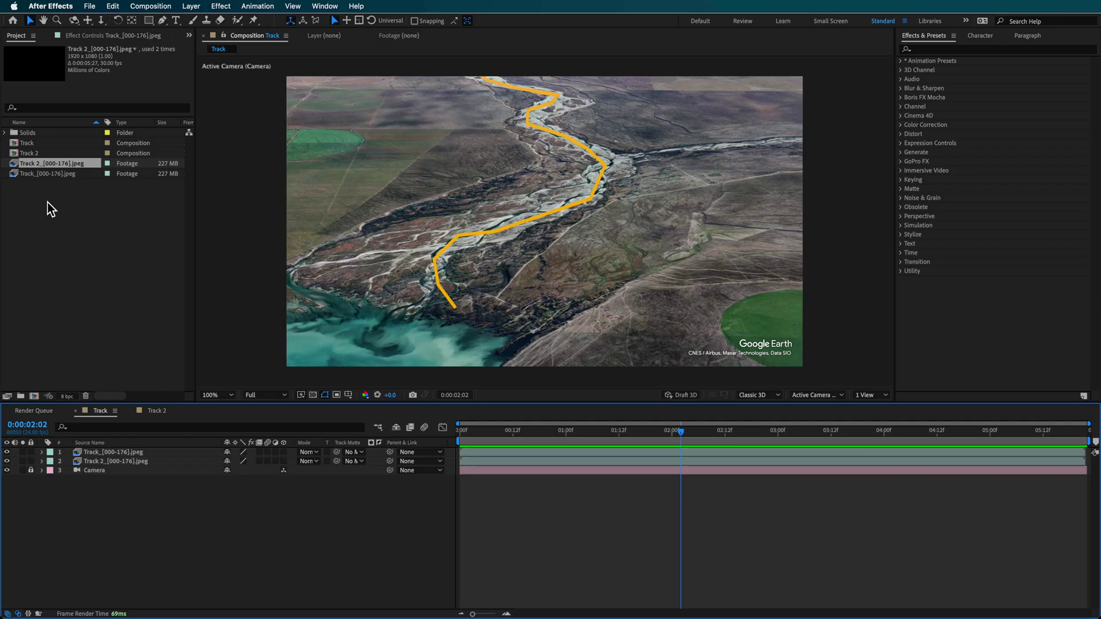
Step: Draw a closed four-point Pen mask on the Track layer around the lower half of the frame and raise its upper-left point
left_click(117, 452)
left_click(163, 20)
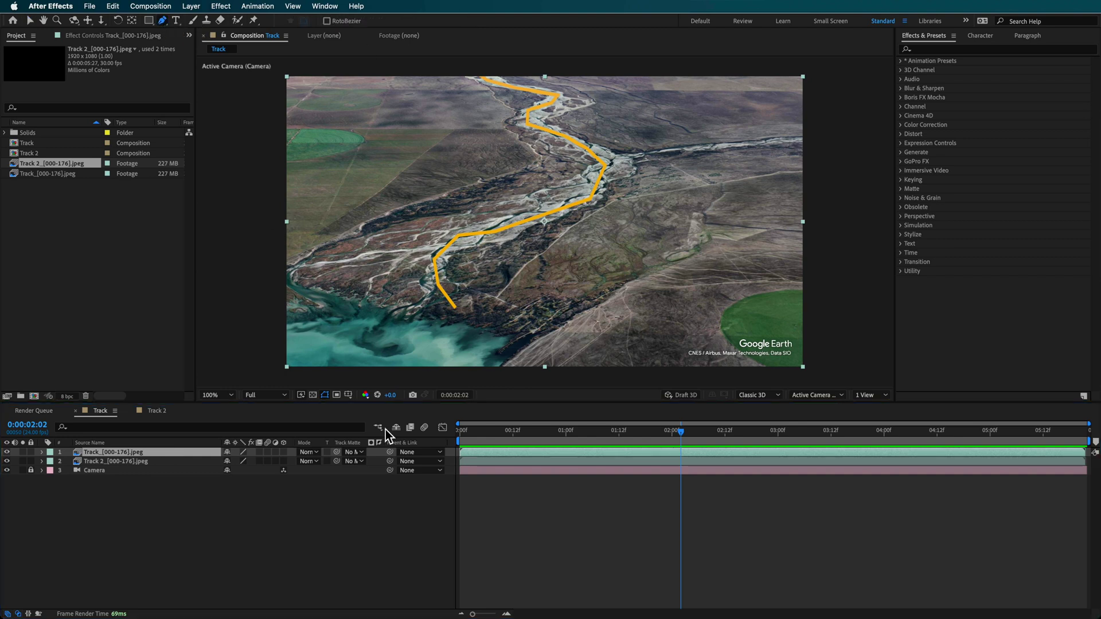
left_click(253, 226)
left_click(819, 218)
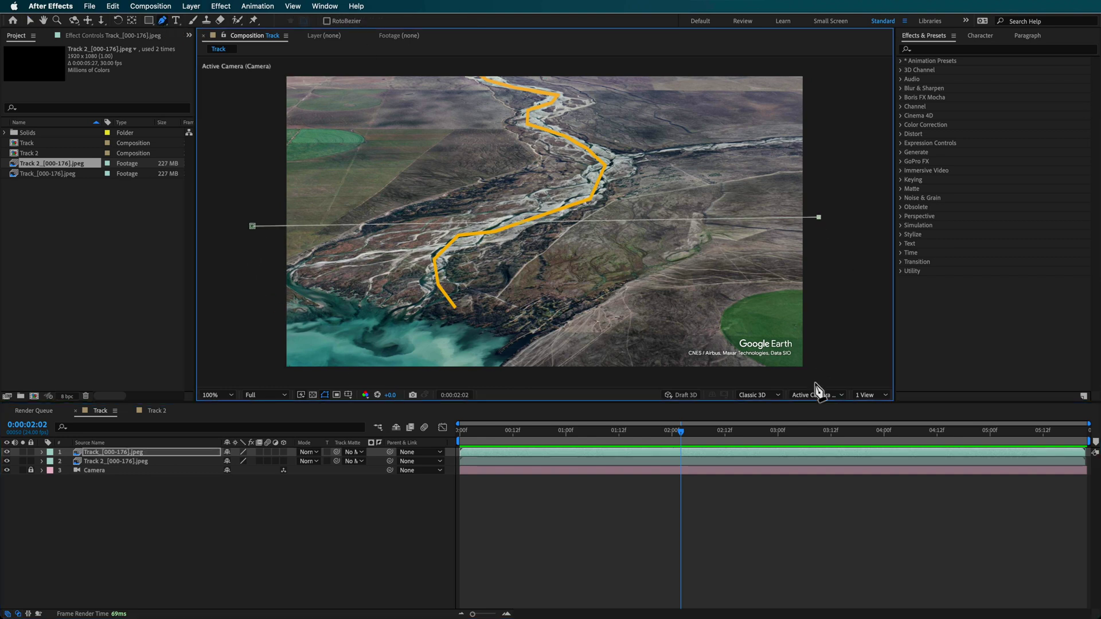
left_click(252, 378)
left_click(252, 226)
left_click_drag(253, 226, 253, 205)
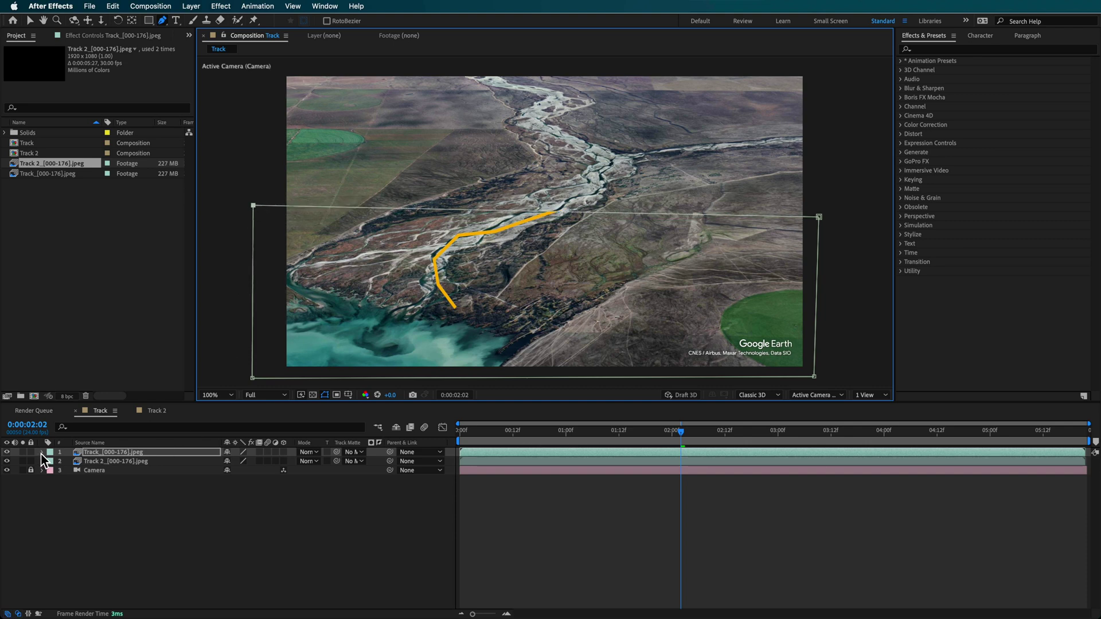
Step: Reveal the Track layer's Mask 1 properties and set Mask Feather to 44 pixels
key("m")
left_click(61, 461)
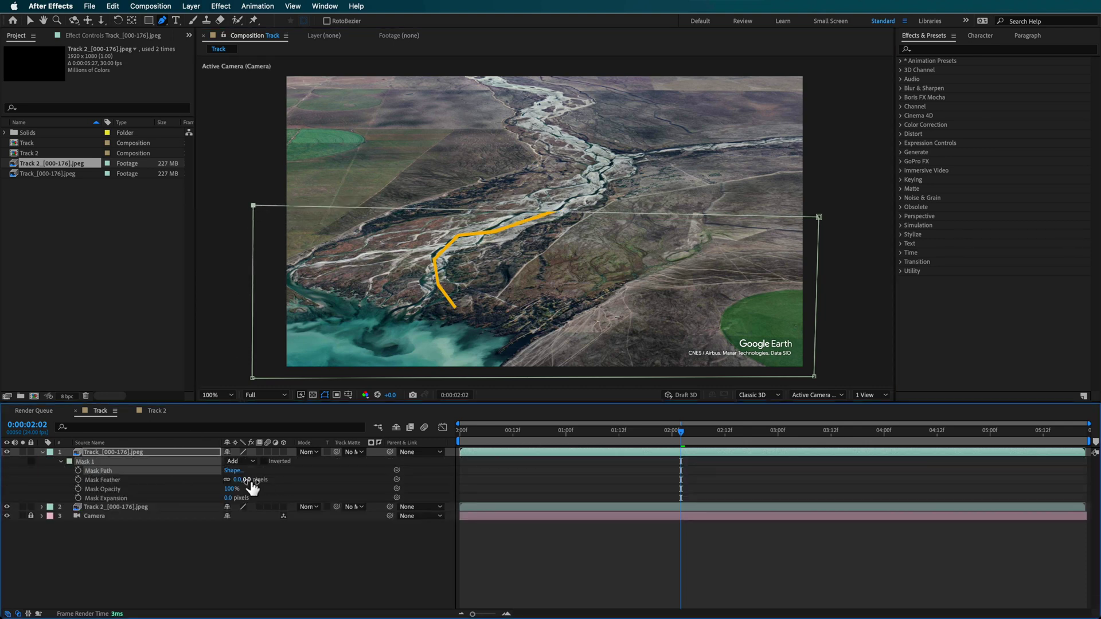
left_click_drag(252, 482, 265, 480)
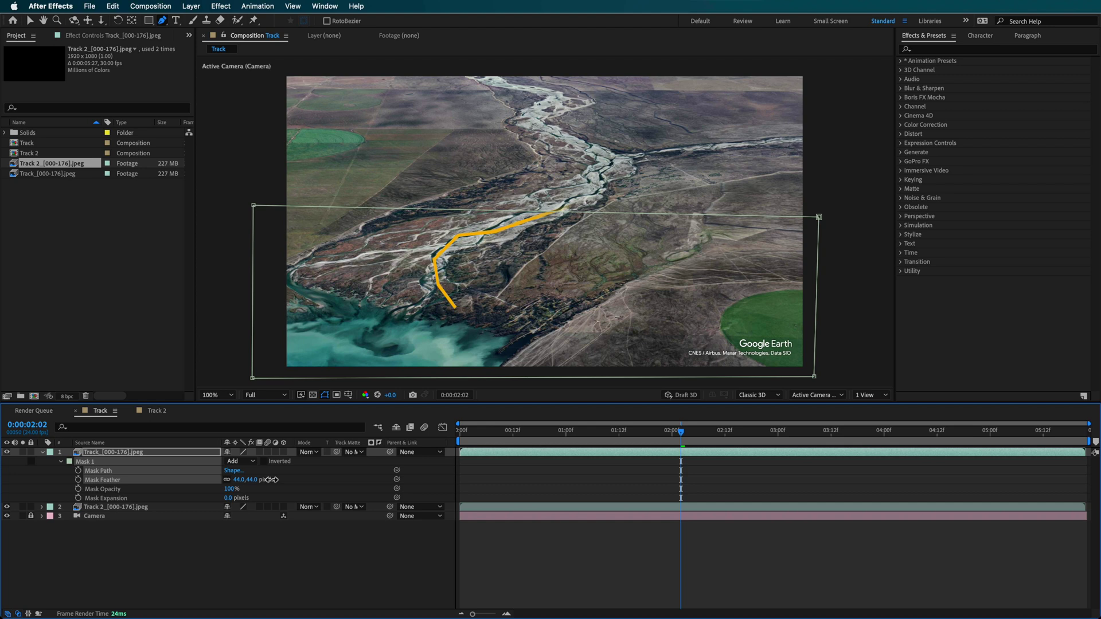
left_click(326, 558)
Step: At 0:00:00:00, enable keyframing for Mask 1's Mask Path and lower the mask's top edge below the river line
left_click_drag(612, 432, 425, 446)
left_click(86, 461)
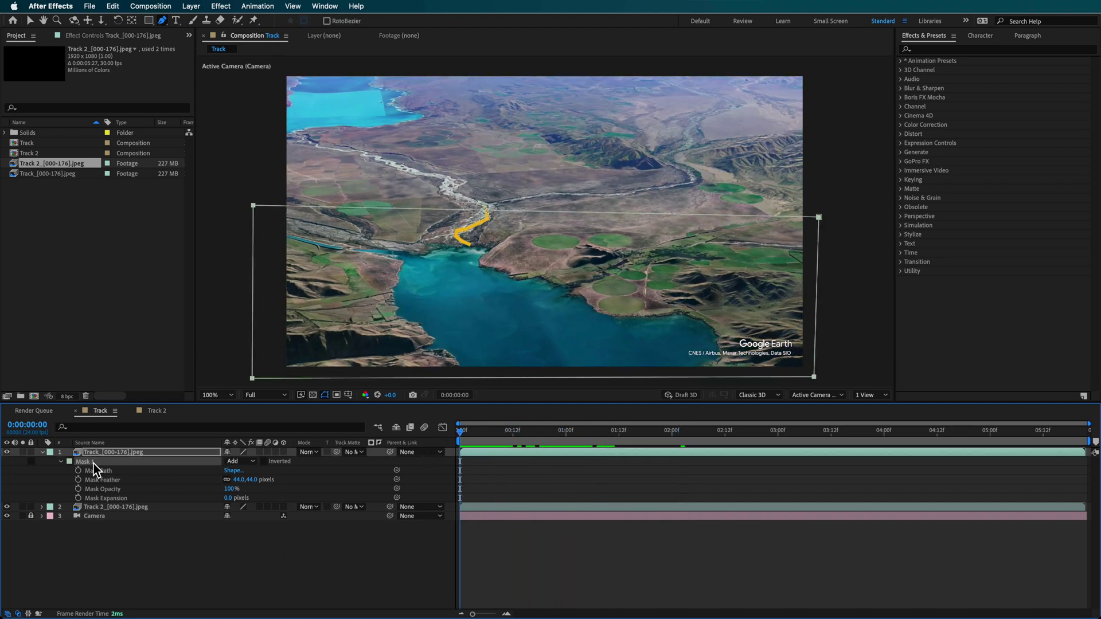
left_click(78, 471)
left_click_drag(256, 212, 257, 281)
Step: Raise the mask at 0:00:01:18 to reveal the line's start, and add Mask Path keyframes just after 5 seconds and at the clip's end
left_click_drag(462, 443, 649, 445)
left_click(254, 276)
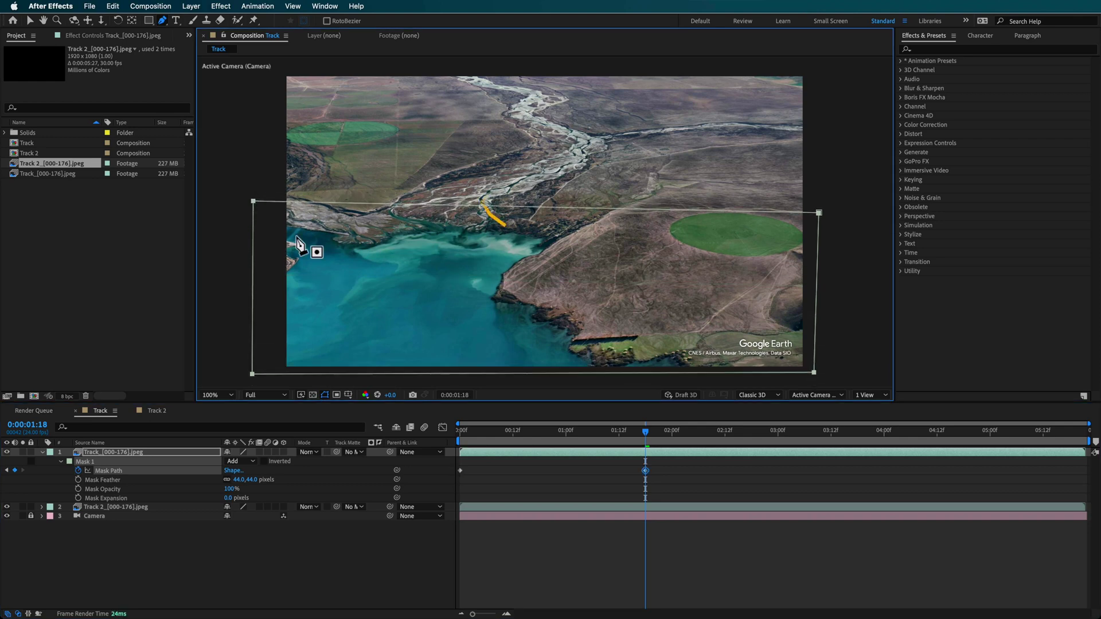
left_click_drag(663, 433, 1008, 444)
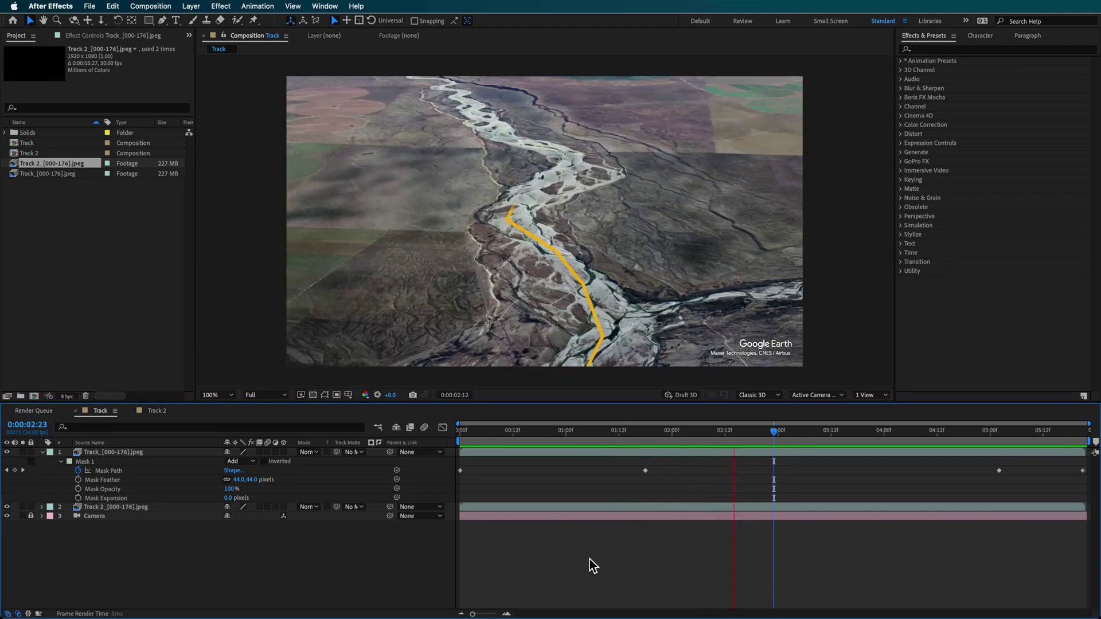
Step: Play back the masked river line animation and scrub around 0:00:02:21 to 0:00:03:03 to check how the line is revealed
key("space")
left_click_drag(910, 437, 794, 465)
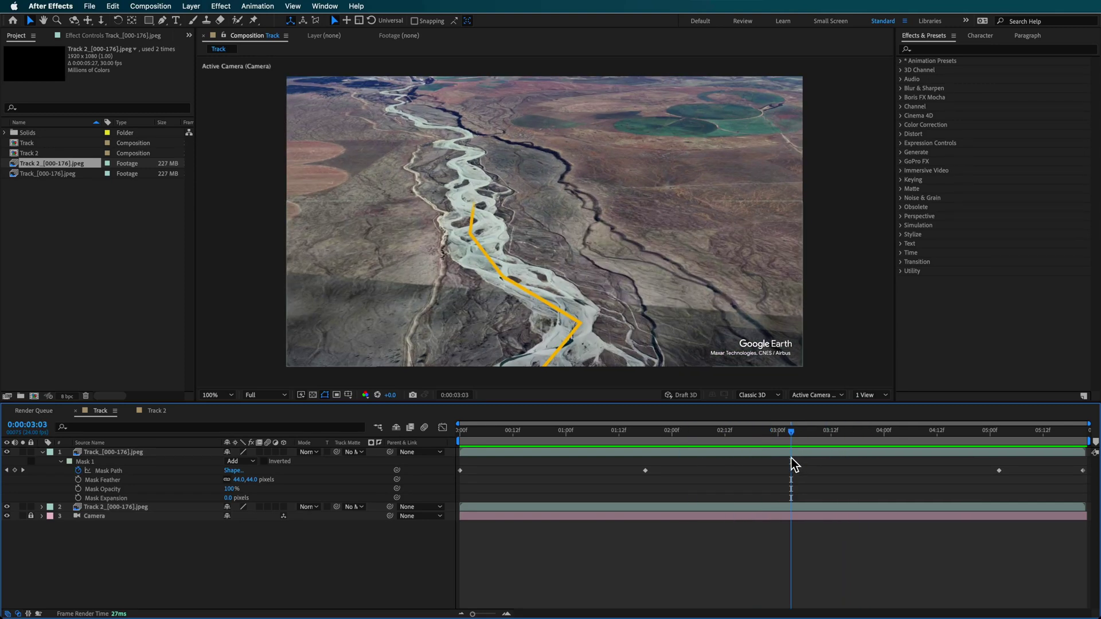
left_click_drag(744, 438, 768, 439)
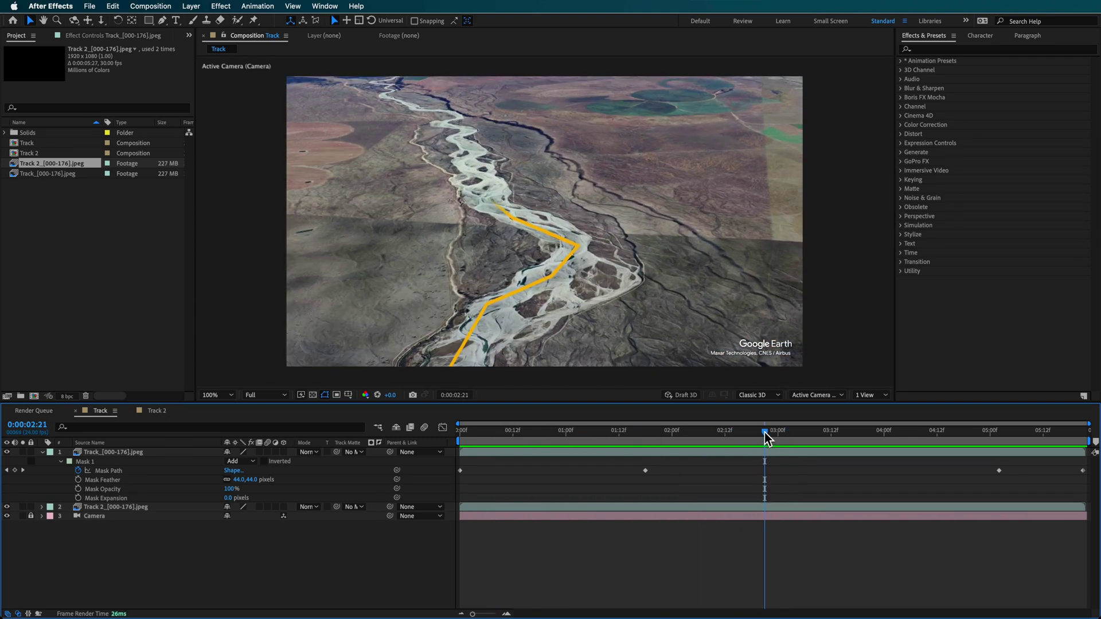
left_click(111, 452)
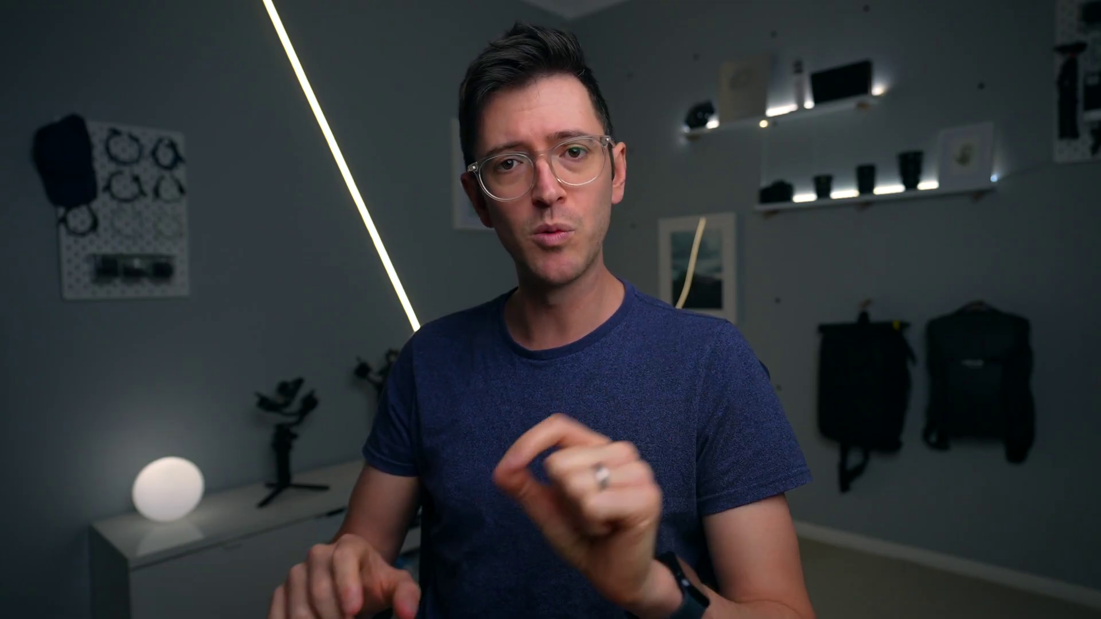